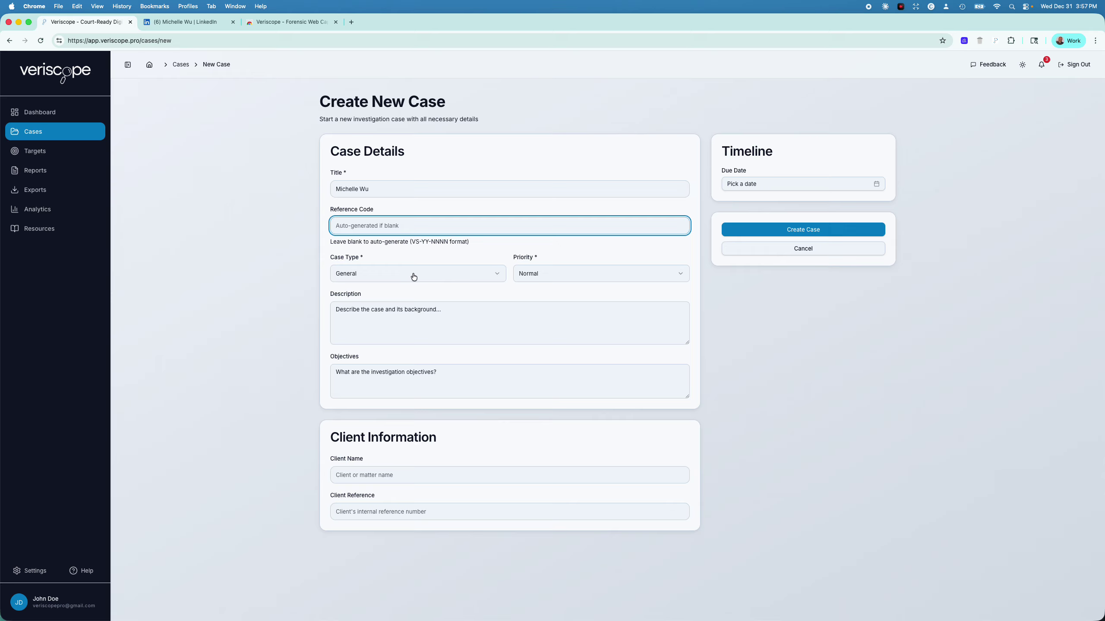
Keep the case type as General and set the case priority to High
{"action": "left_click", "coordinate": [413, 274]}
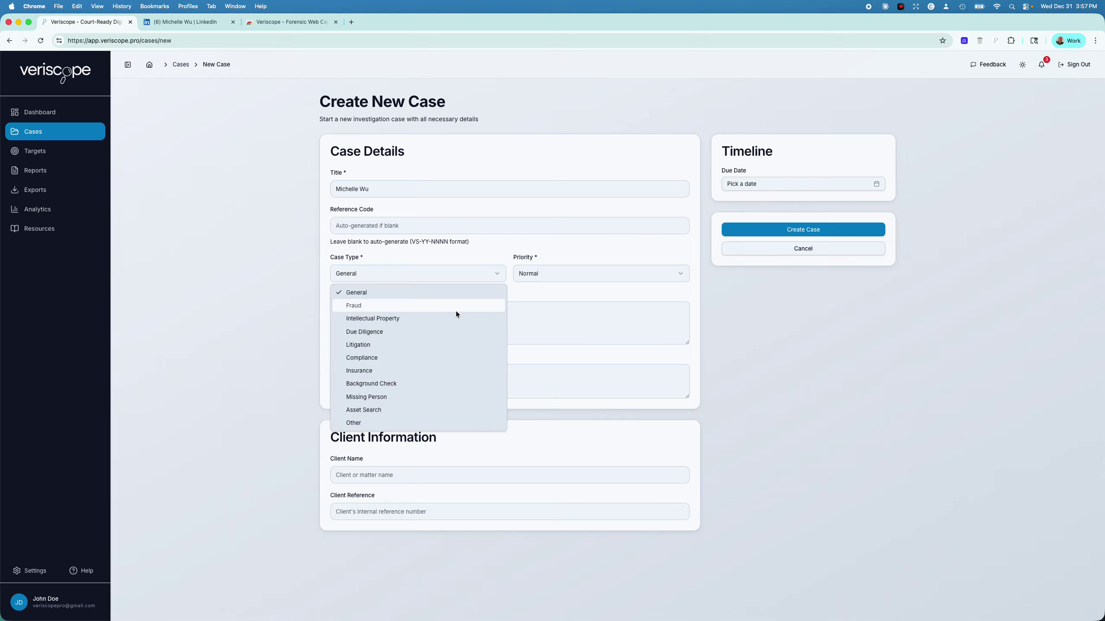
{"action": "left_click", "coordinate": [565, 278]}
{"action": "left_click", "coordinate": [568, 279]}
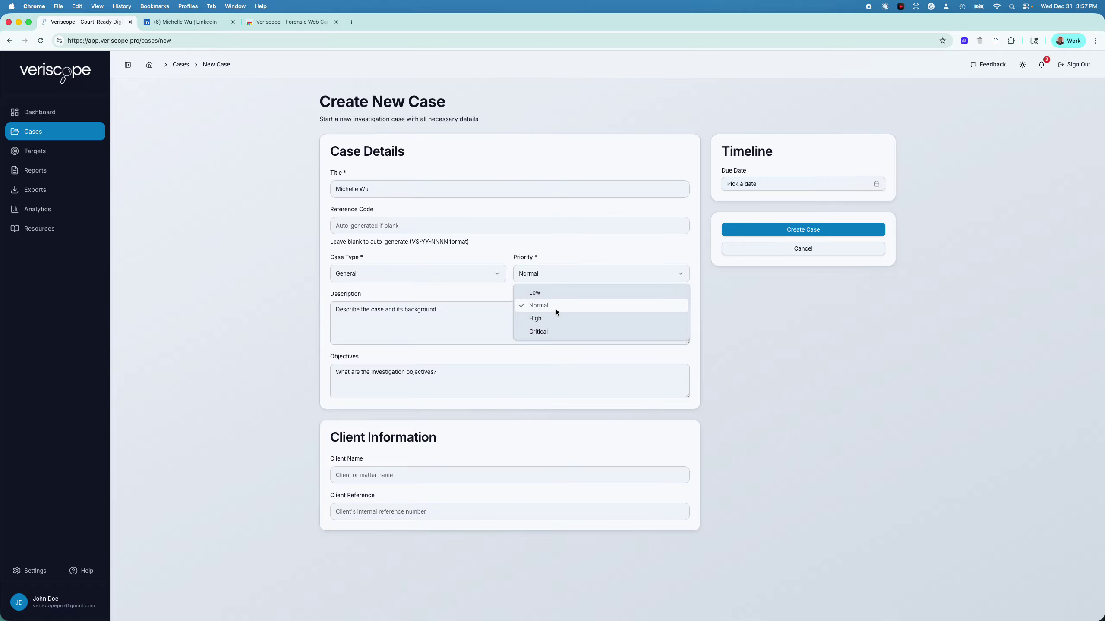
{"action": "left_click", "coordinate": [556, 322]}
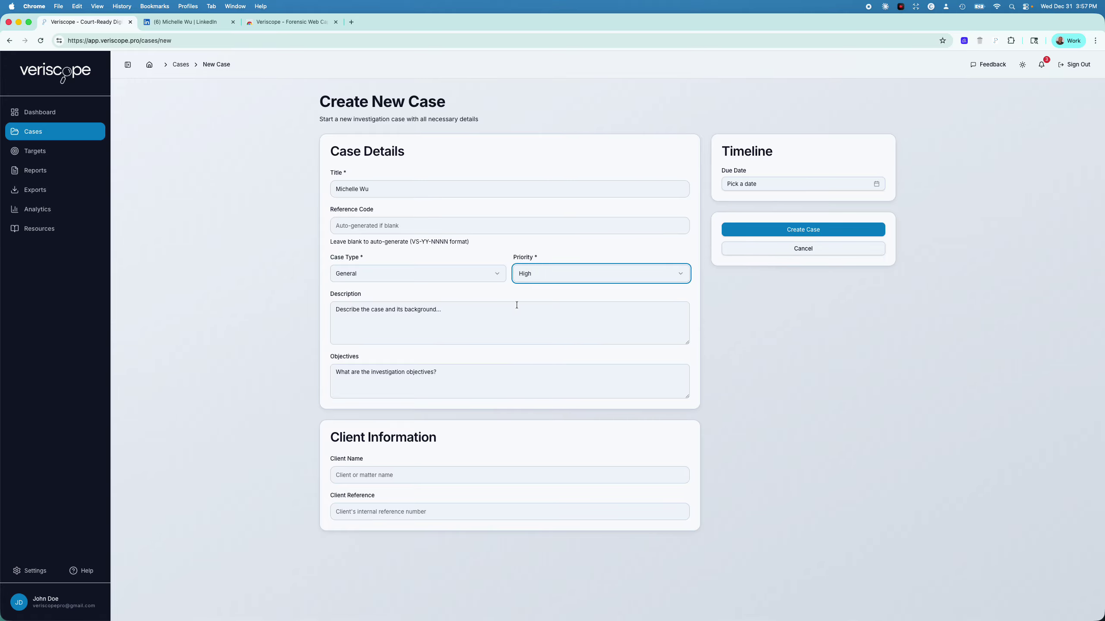
Dictate the case description, enter the information-gathering objectives, and fix the misspelled surname ending
{"action": "left_click", "coordinate": [425, 317]}
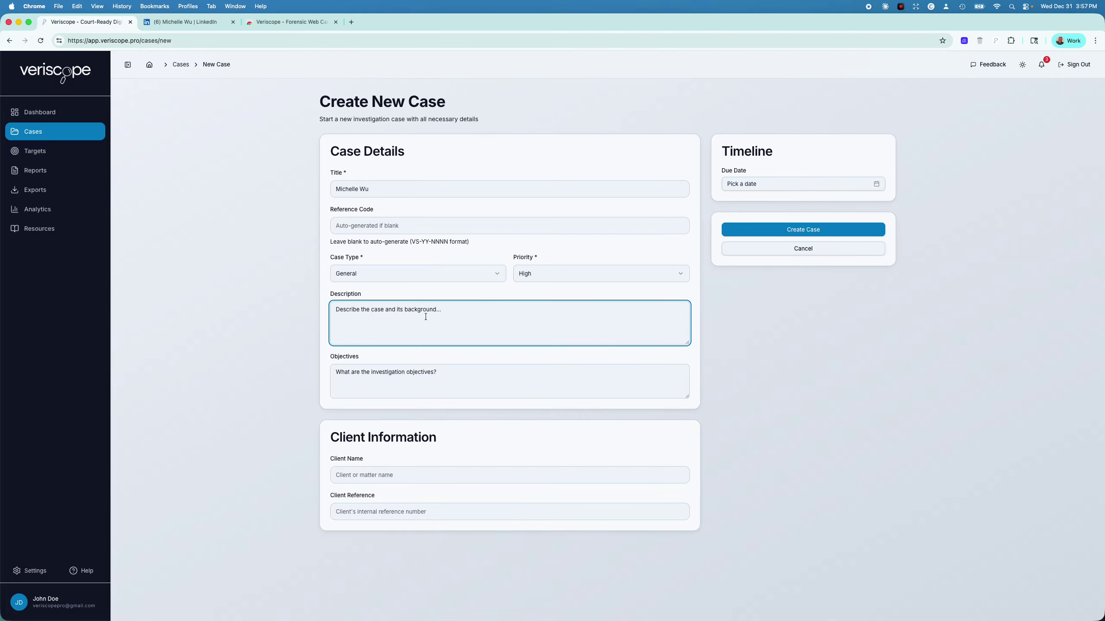
{"action": "key", "text": "F5"}
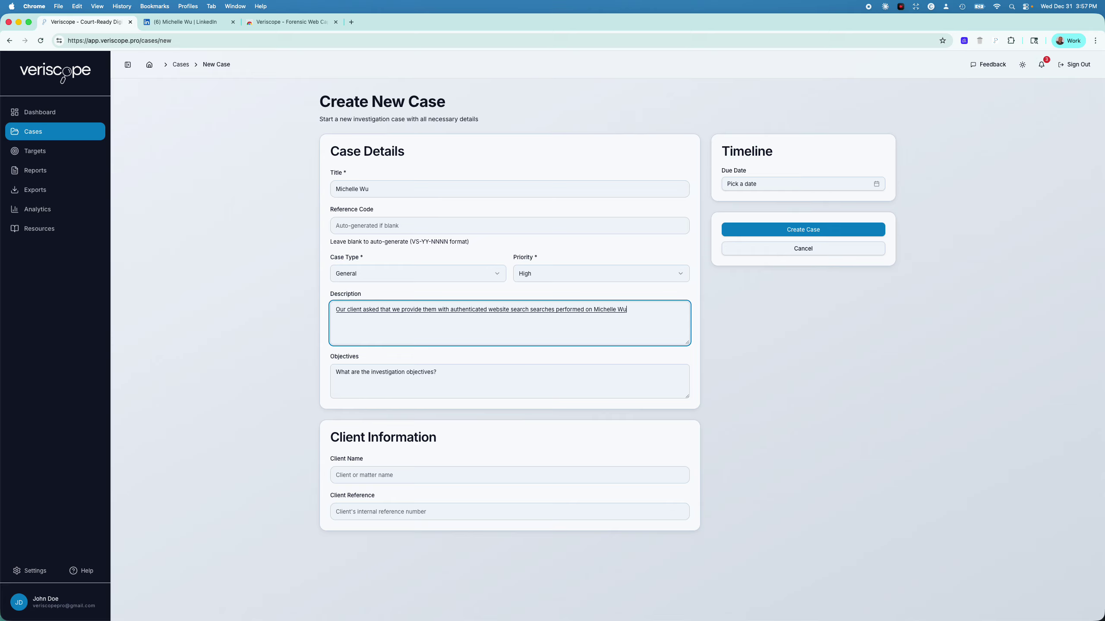
{"action": "left_click", "coordinate": [416, 381]}
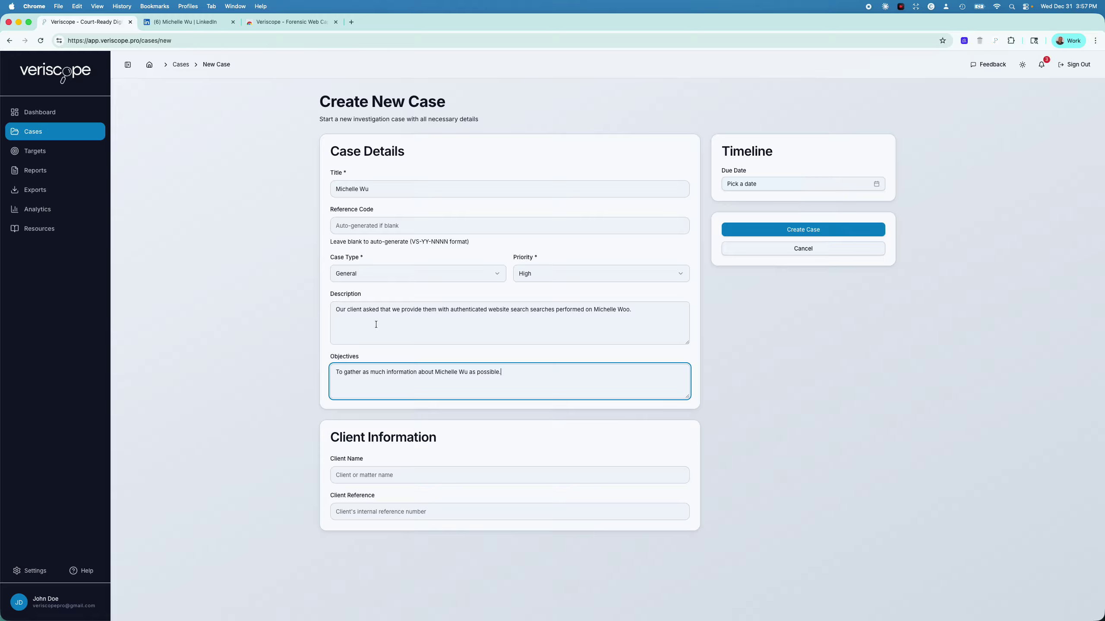
{"action": "left_click", "coordinate": [626, 336]}
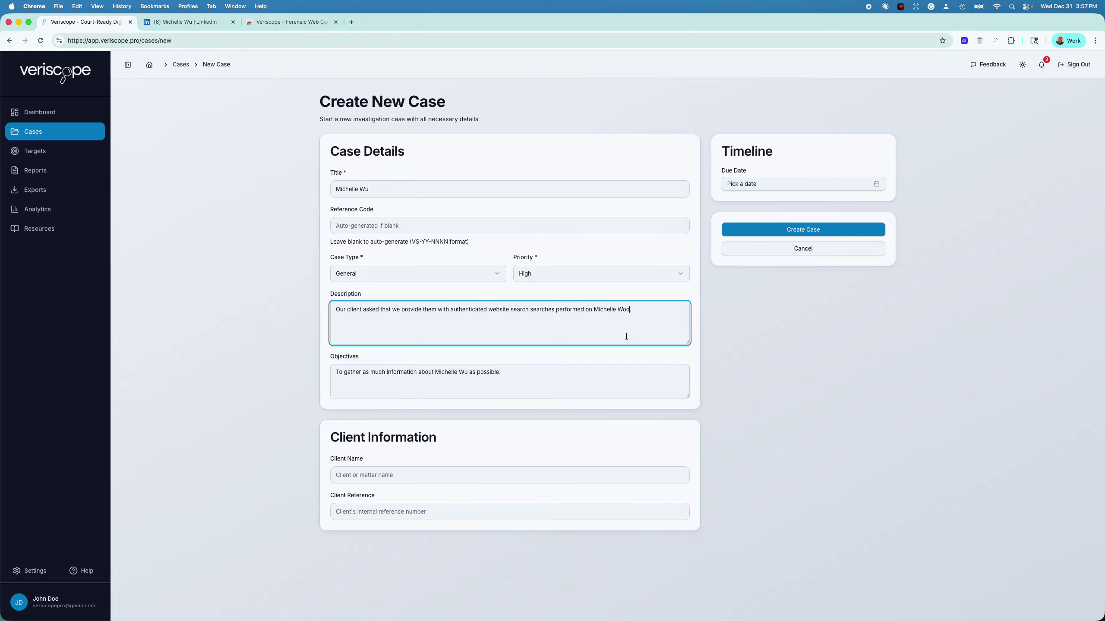
{"action": "key", "text": "BackSpace"}
{"action": "key", "text": "BackSpace"}
{"action": "key", "text": "BackSpace"}
Set the case due date to 01/03/2026 from the calendar
{"action": "left_click", "coordinate": [799, 186]}
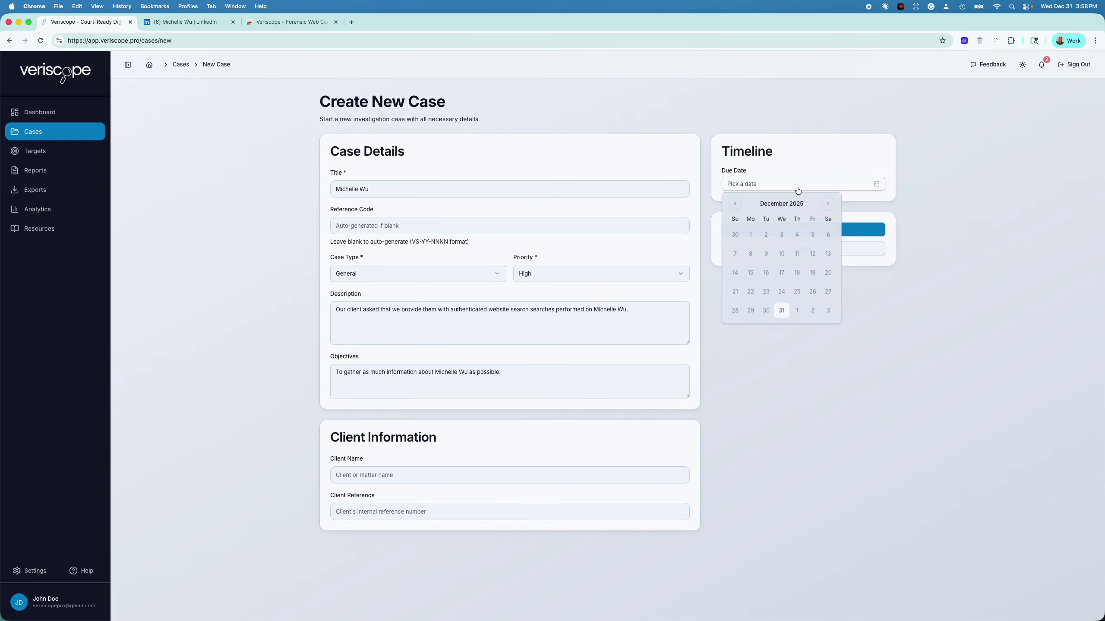
{"action": "left_click", "coordinate": [830, 312]}
{"action": "left_click", "coordinate": [894, 287]}
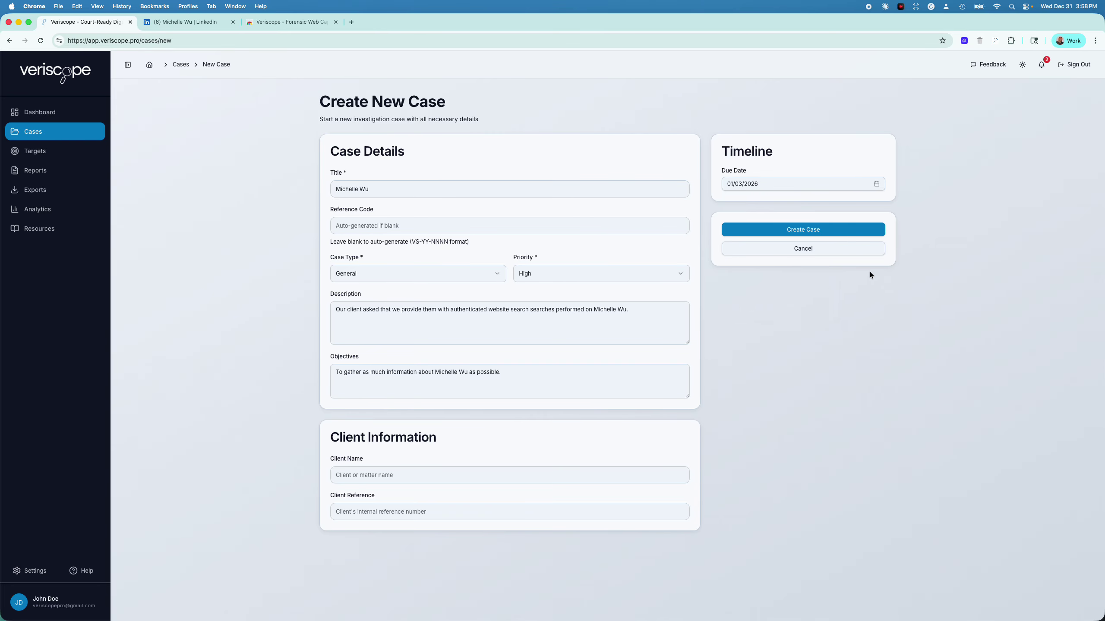
Create case VS-25-0001 and show its still-empty Captures list
{"action": "left_click", "coordinate": [801, 235]}
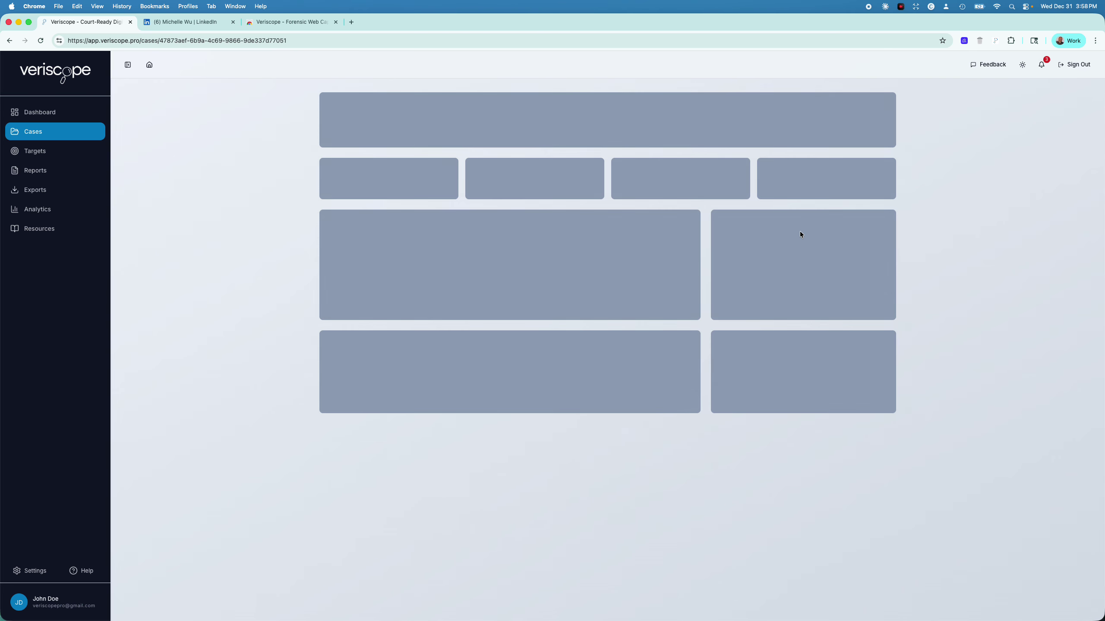
{"action": "scroll", "coordinate": [848, 248], "scroll_direction": "down", "scroll_amount": 3}
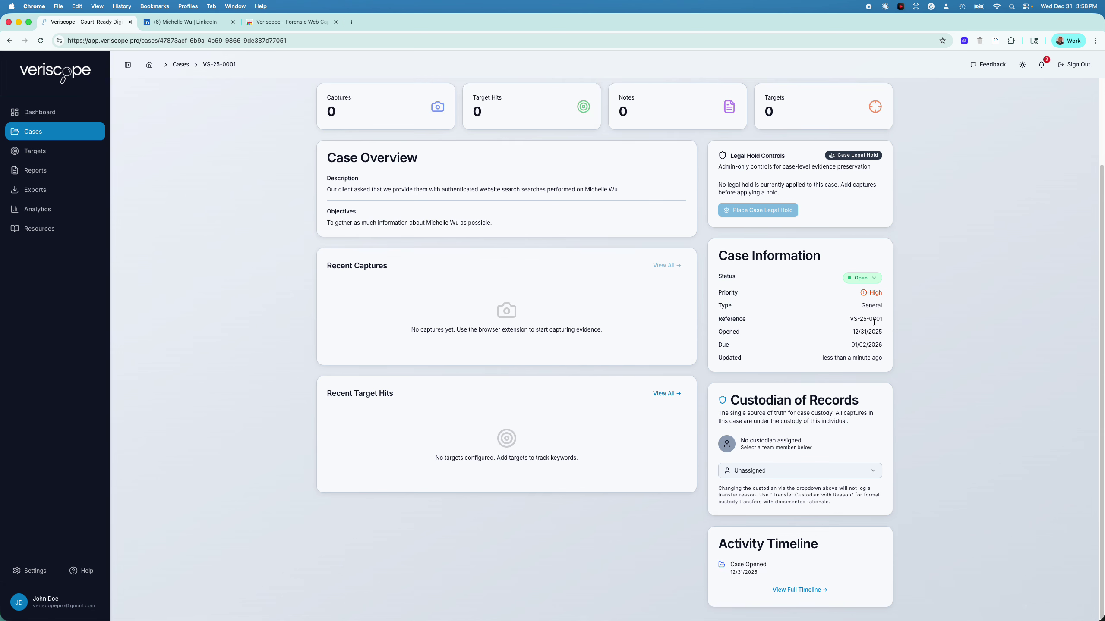
{"action": "scroll", "coordinate": [574, 347], "scroll_direction": "up", "scroll_amount": 3}
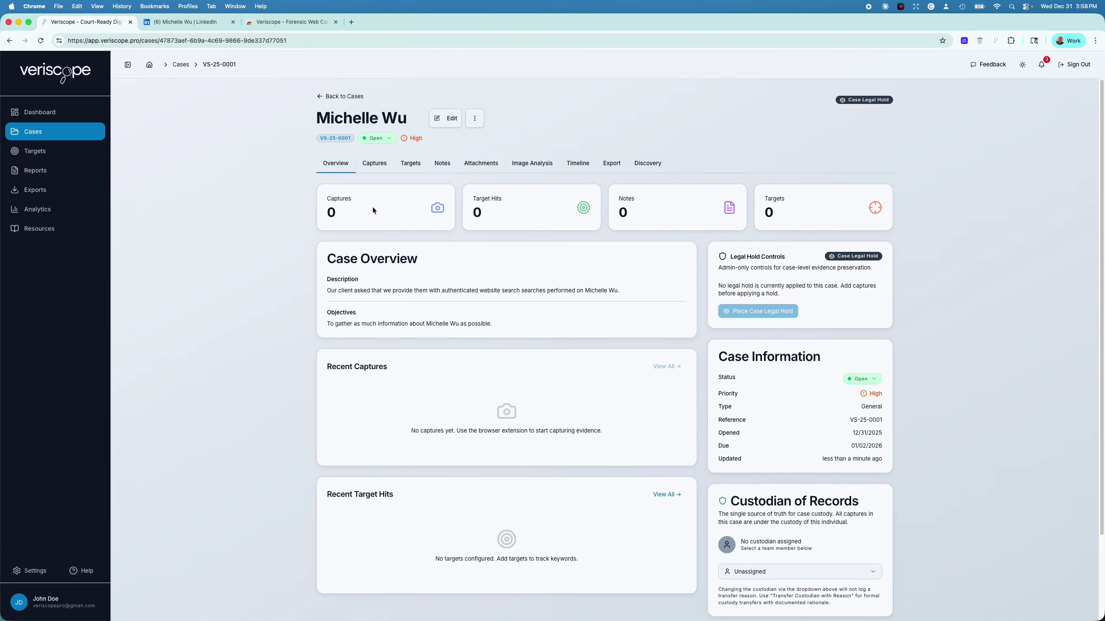
{"action": "left_click", "coordinate": [378, 164]}
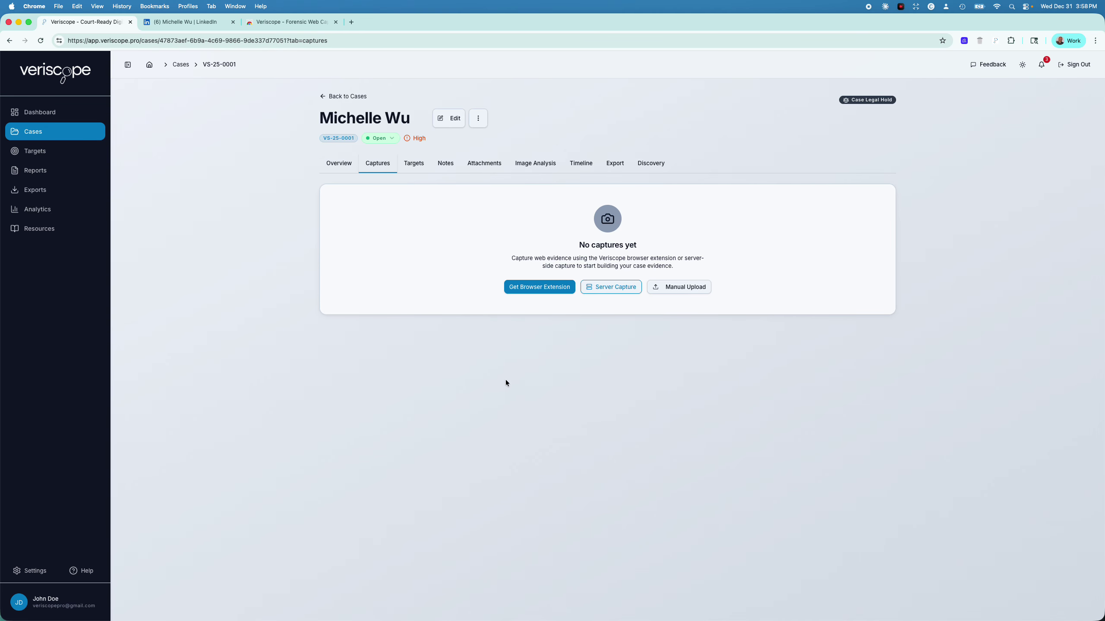
{"action": "left_click", "coordinate": [701, 288]}
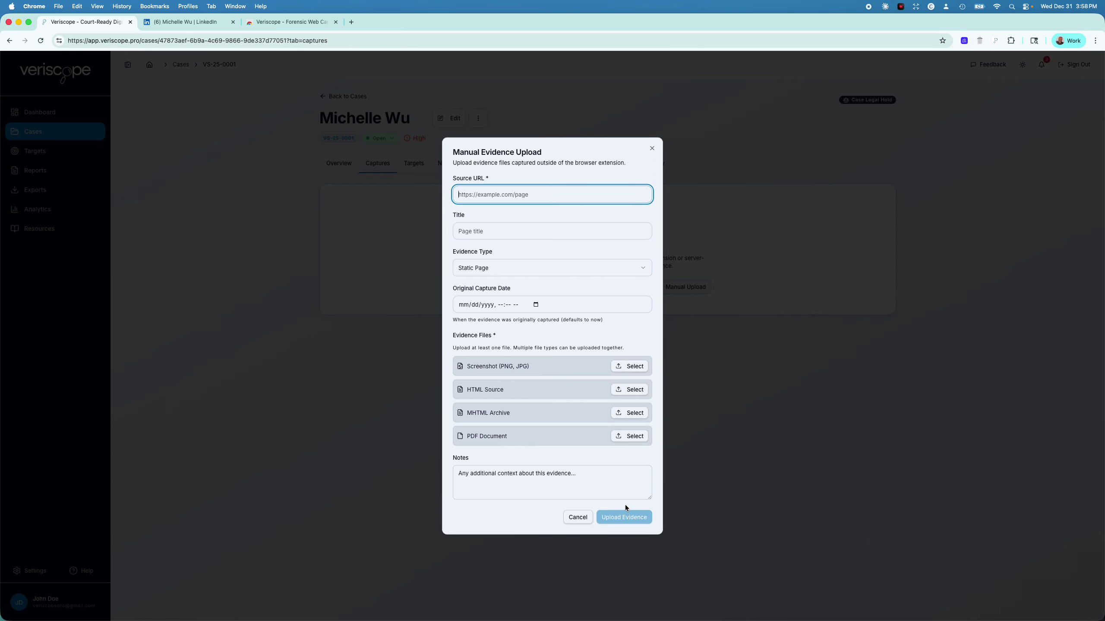
{"action": "left_click", "coordinate": [577, 517]}
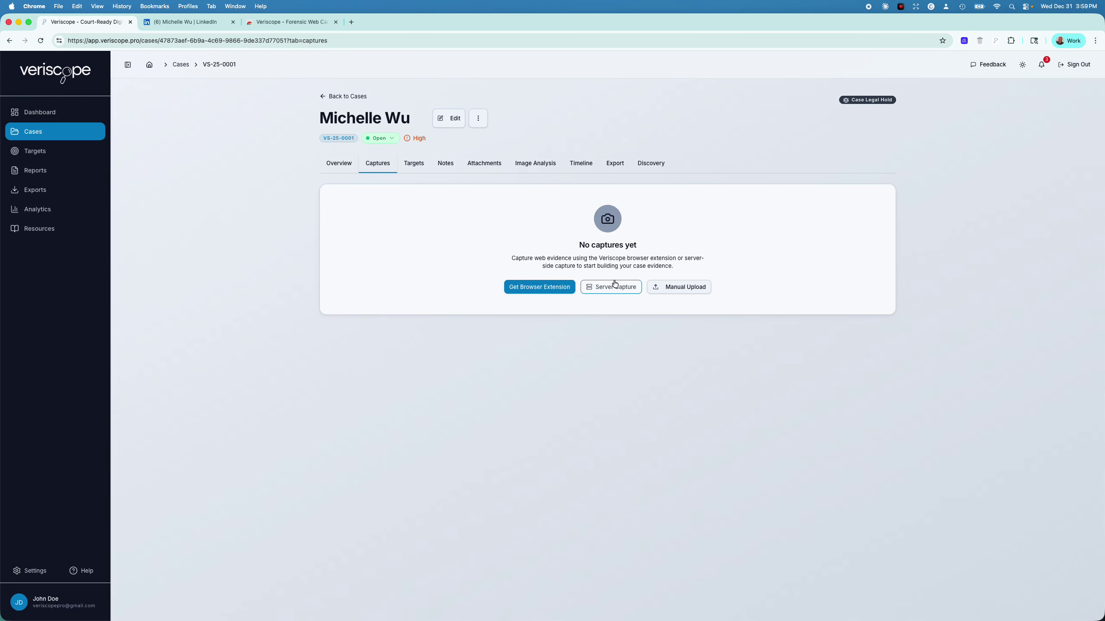
Copy the full LinkedIn profile URL from the address bar and return to the Veriscope tab
{"action": "left_click", "coordinate": [185, 20]}
{"action": "left_click", "coordinate": [182, 41]}
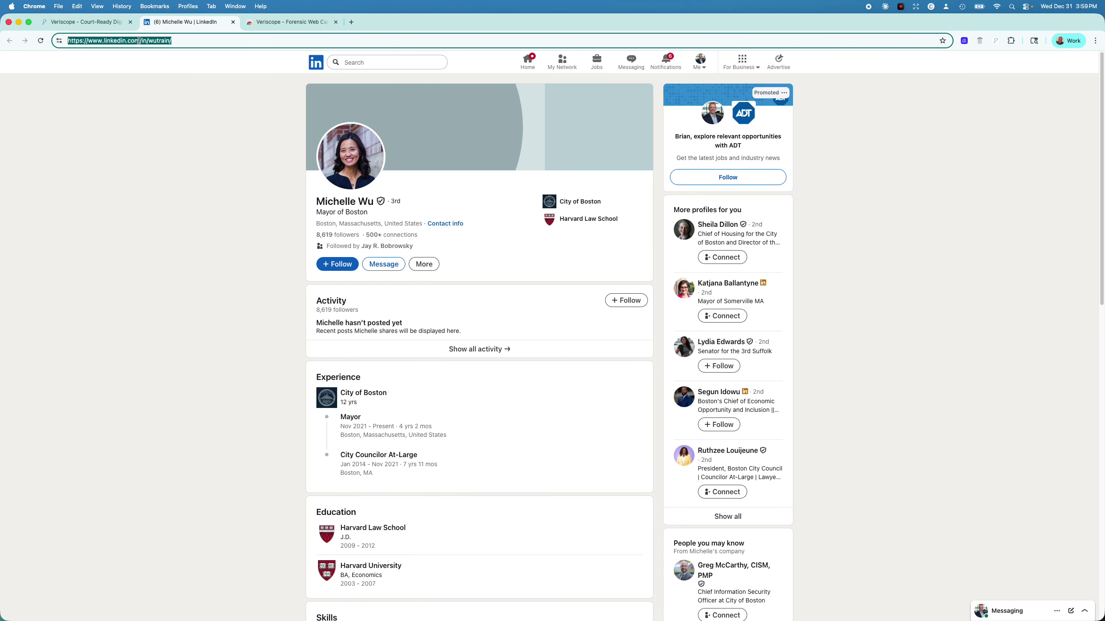
{"action": "left_click", "coordinate": [153, 43]}
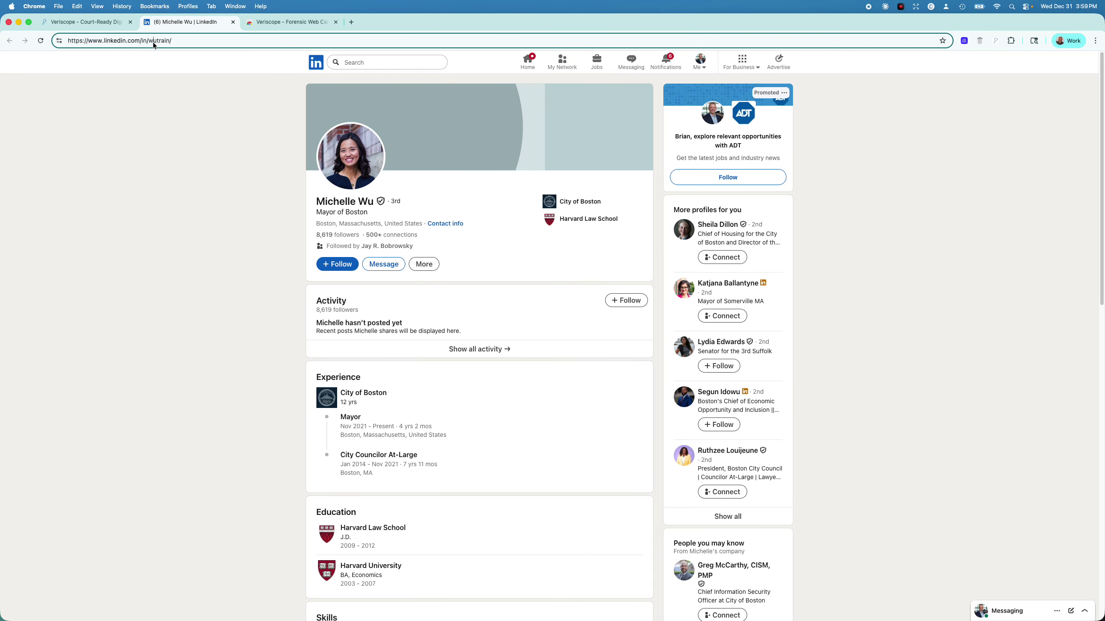
{"action": "left_click_drag", "start_coordinate": [150, 41], "coordinate": [168, 42]}
{"action": "triple_click", "coordinate": [129, 42]}
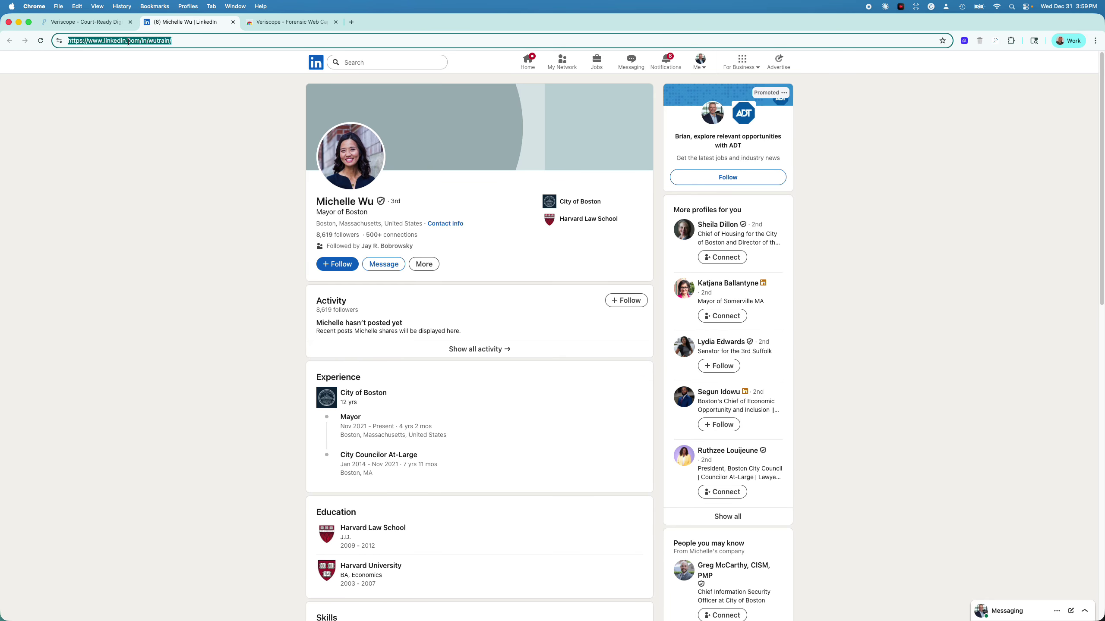
{"action": "right_click", "coordinate": [130, 41]}
{"action": "left_click", "coordinate": [148, 118]}
{"action": "left_click", "coordinate": [90, 26]}
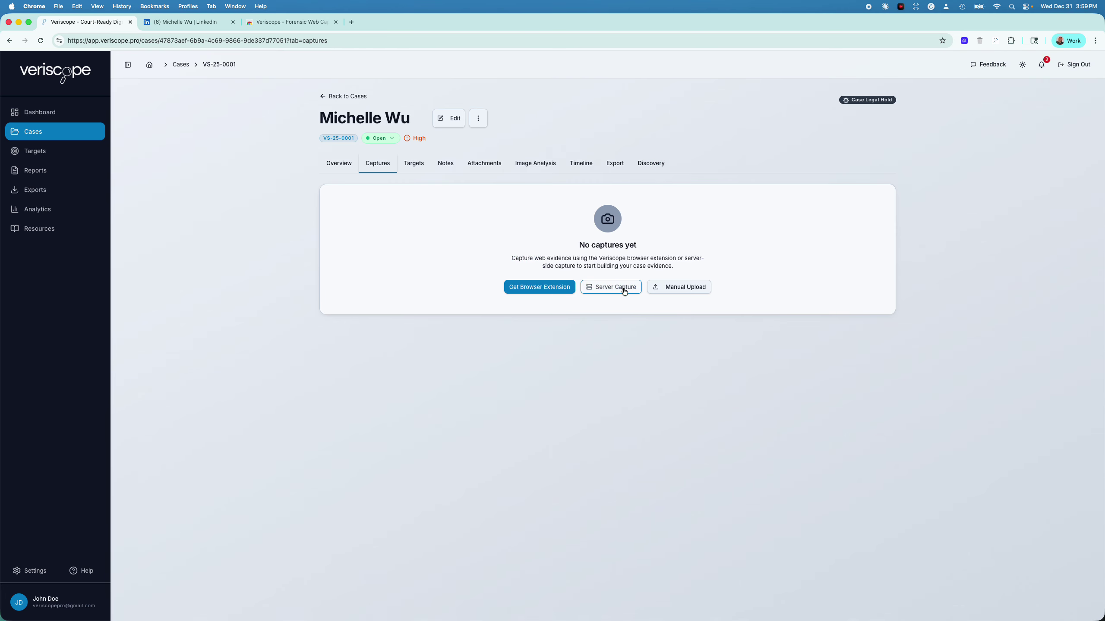
Paste the LinkedIn profile URL into a Server Capture and capture the website
{"action": "left_click", "coordinate": [624, 291]}
{"action": "right_click", "coordinate": [496, 356]}
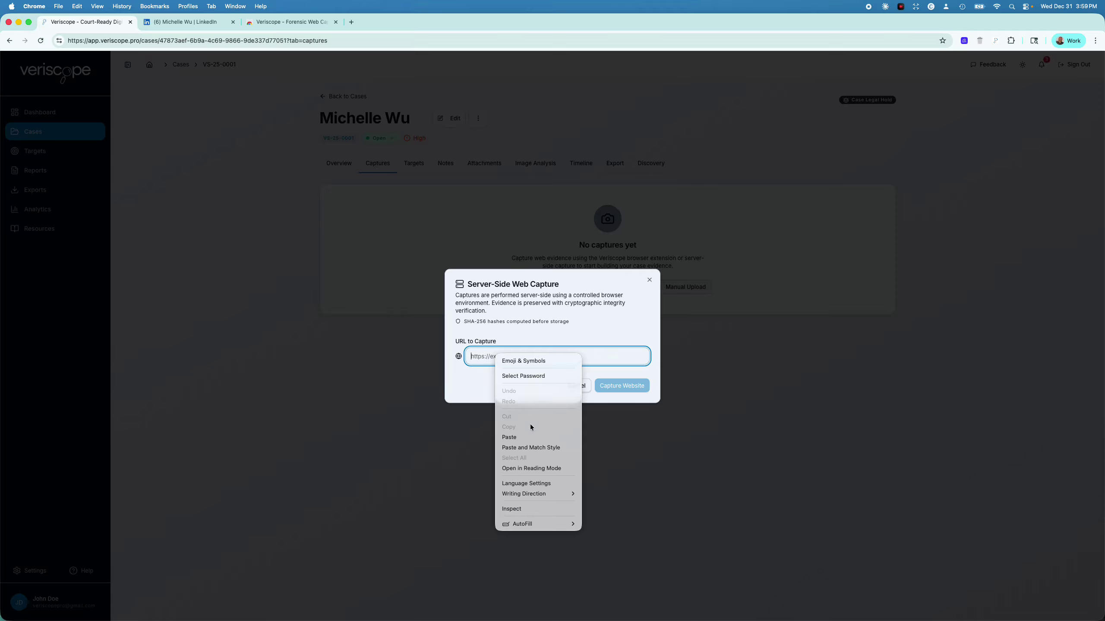
{"action": "left_click", "coordinate": [534, 448]}
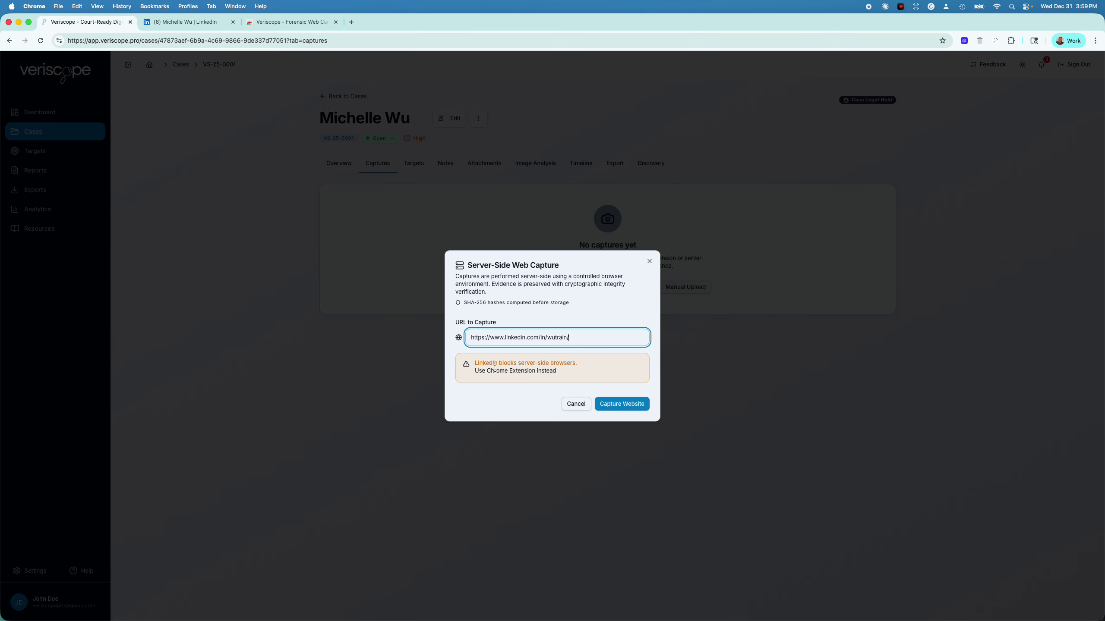
{"action": "left_click", "coordinate": [623, 403]}
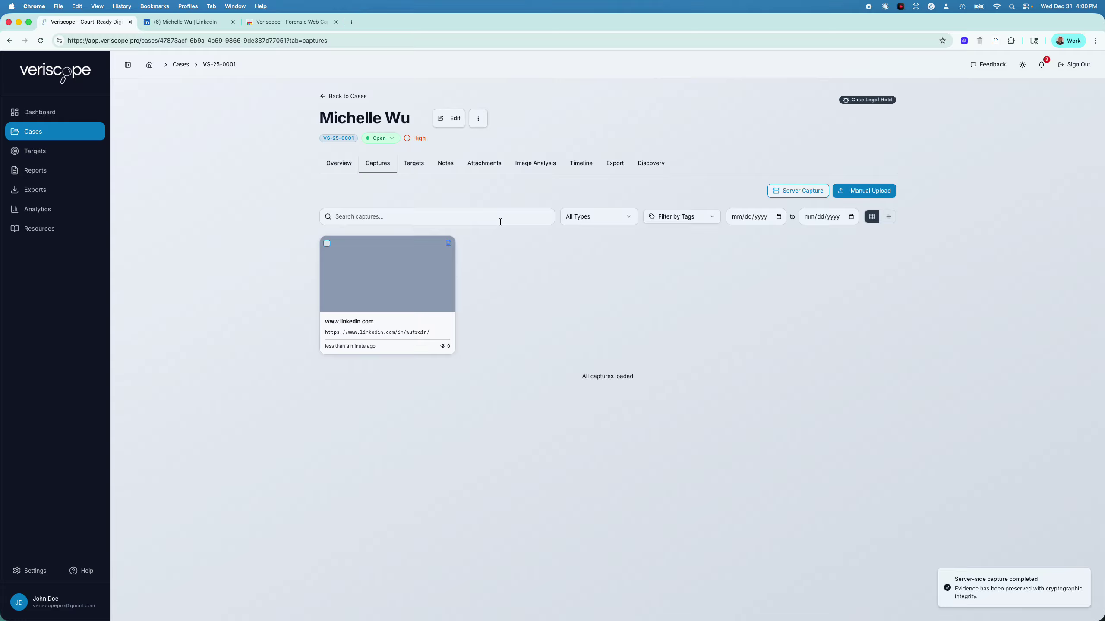
Open the linkedin.com capture card and scroll through its profile screenshot
{"action": "left_click", "coordinate": [401, 299]}
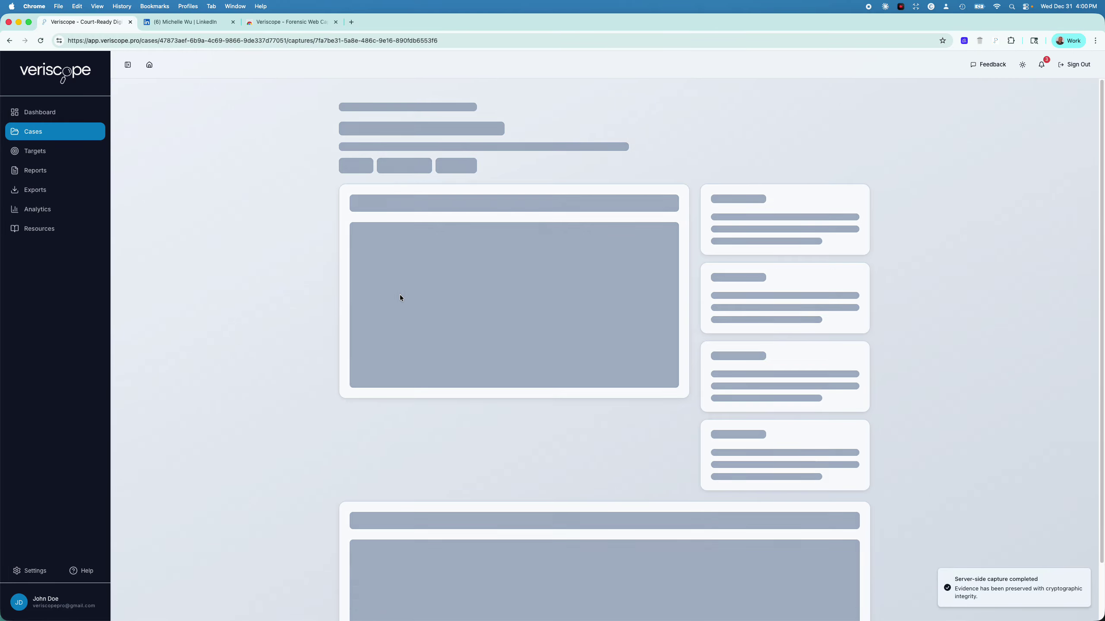
{"action": "scroll", "coordinate": [610, 458], "scroll_direction": "down", "scroll_amount": 10}
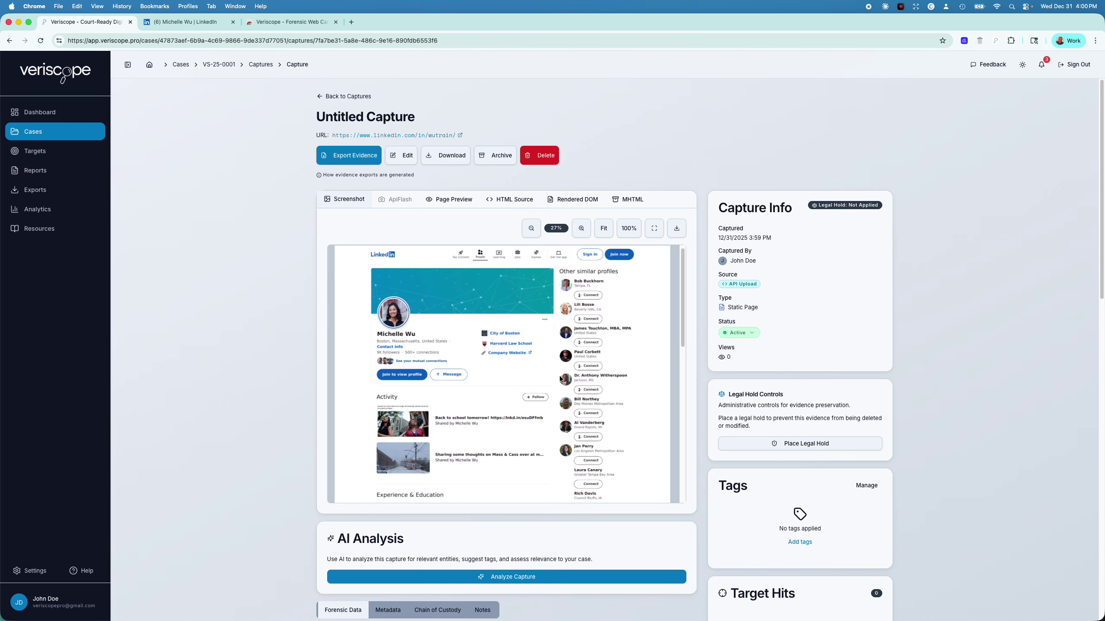
{"action": "scroll", "coordinate": [529, 371], "scroll_direction": "up", "scroll_amount": 10}
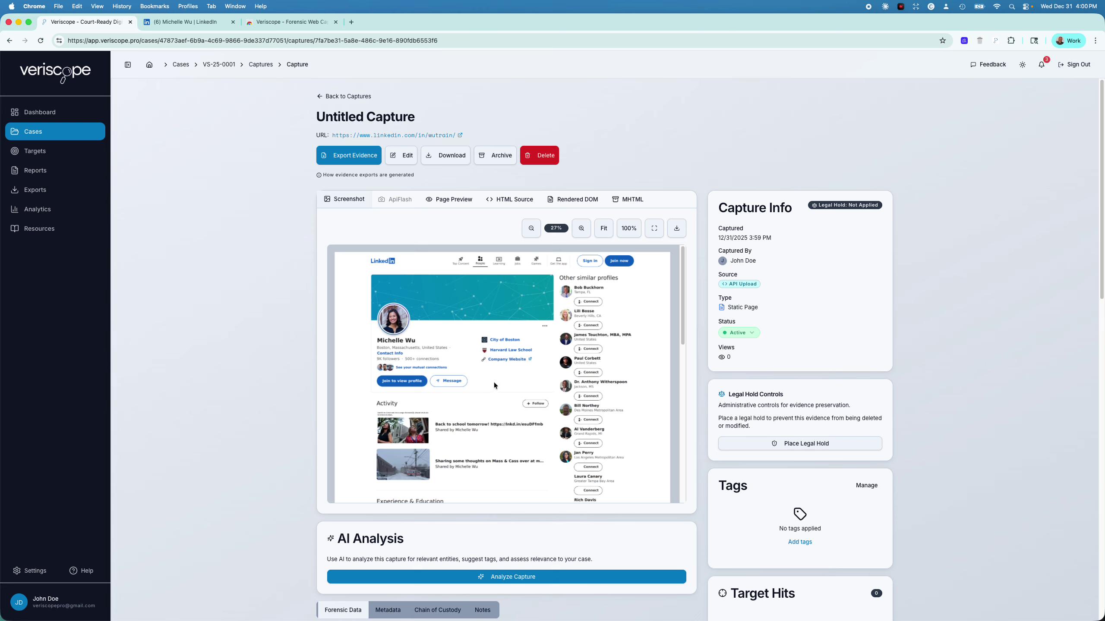
{"action": "scroll", "coordinate": [519, 418], "scroll_direction": "down", "scroll_amount": 10}
{"action": "scroll", "coordinate": [520, 417], "scroll_direction": "up", "scroll_amount": 4}
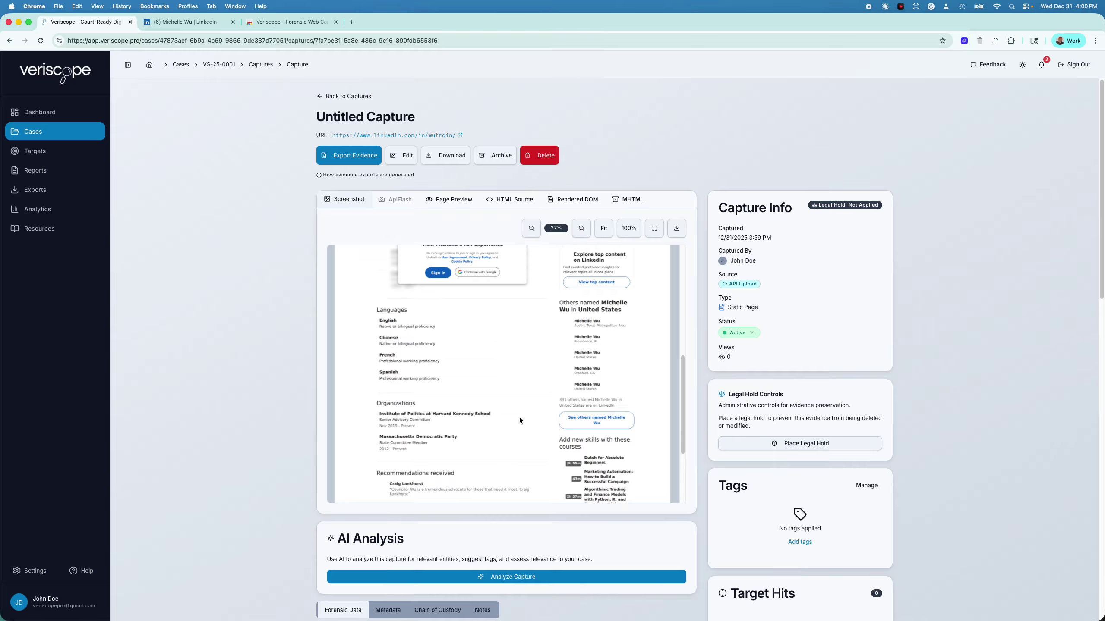
{"action": "scroll", "coordinate": [519, 414], "scroll_direction": "up", "scroll_amount": 10}
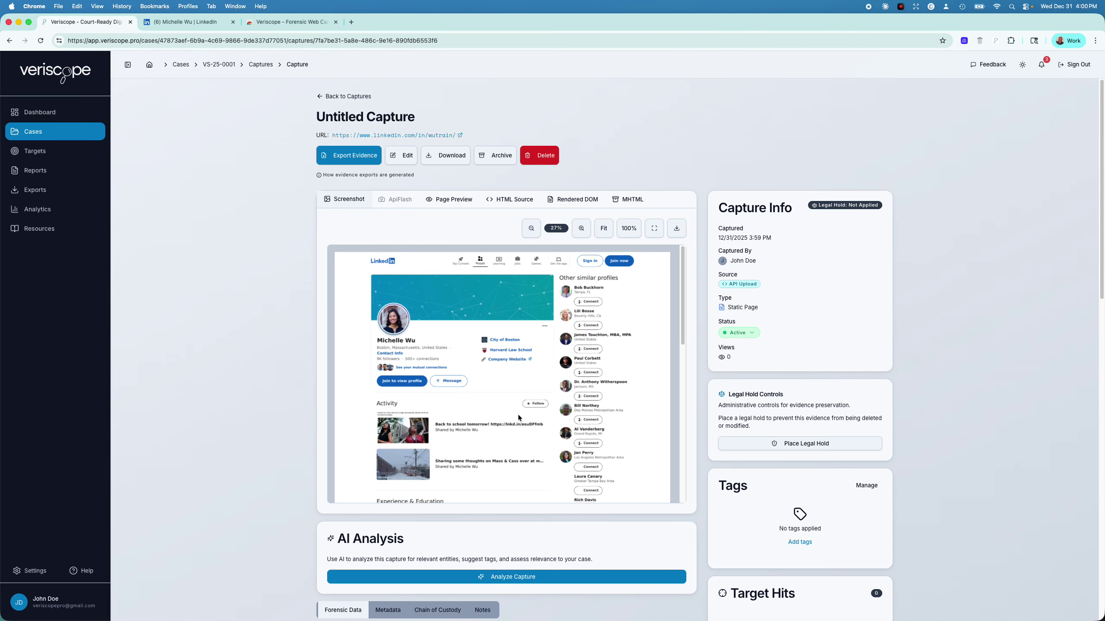
{"action": "scroll", "coordinate": [514, 414], "scroll_direction": "down", "scroll_amount": 5}
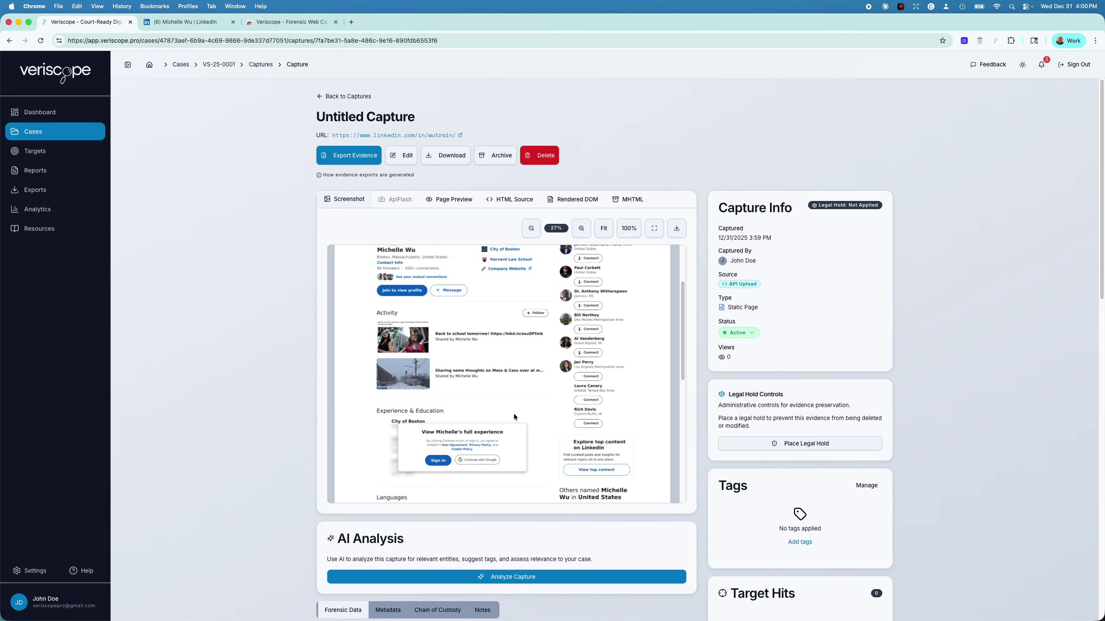
{"action": "scroll", "coordinate": [513, 416], "scroll_direction": "up", "scroll_amount": 5}
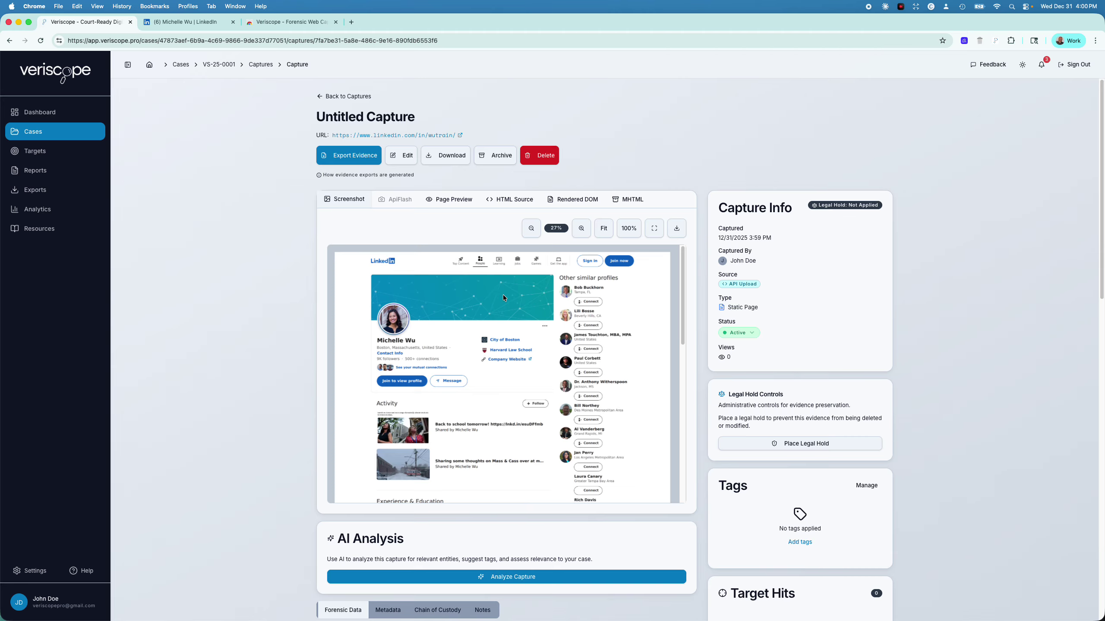
Compare the capture's HTML source and rendered DOM views, then switch to Page Preview
{"action": "left_click", "coordinate": [514, 200]}
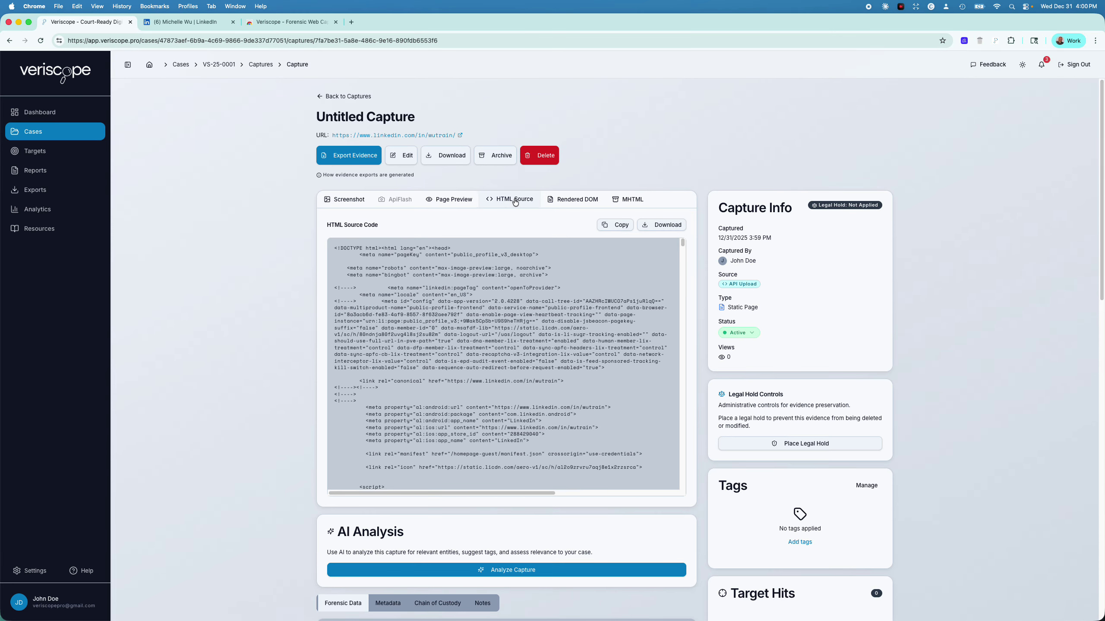
{"action": "left_click", "coordinate": [588, 203]}
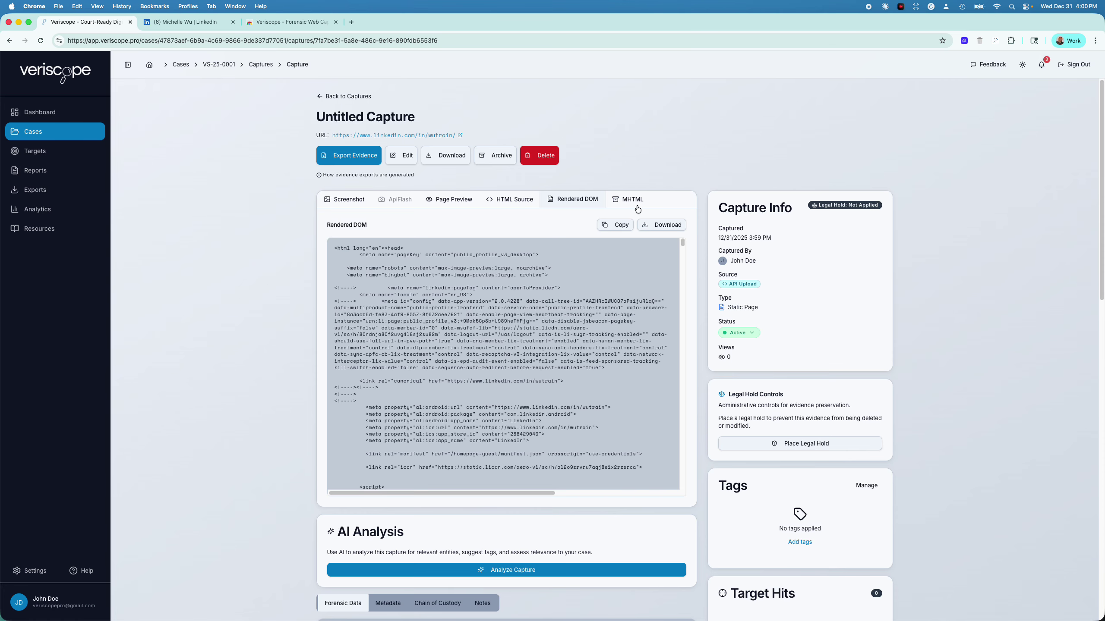
{"action": "left_click", "coordinate": [448, 201]}
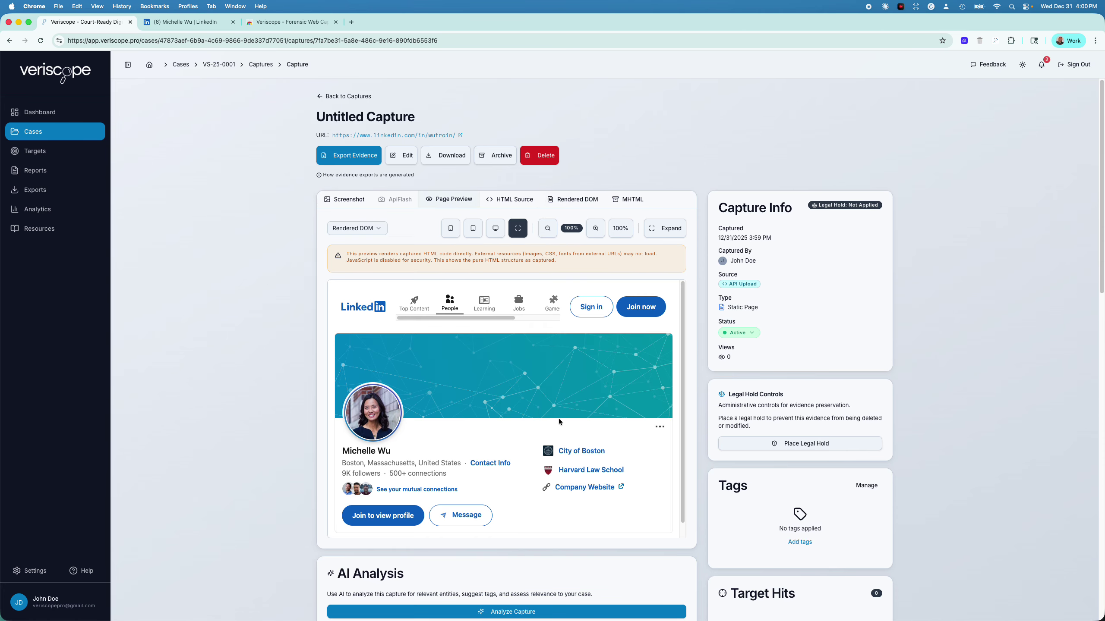
{"action": "scroll", "coordinate": [570, 438], "scroll_direction": "down", "scroll_amount": 1}
{"action": "scroll", "coordinate": [544, 413], "scroll_direction": "up", "scroll_amount": 1}
Expand the page preview to full size, scroll through it, then collapse it
{"action": "left_click", "coordinate": [674, 232]}
{"action": "scroll", "coordinate": [611, 451], "scroll_direction": "down", "scroll_amount": 20}
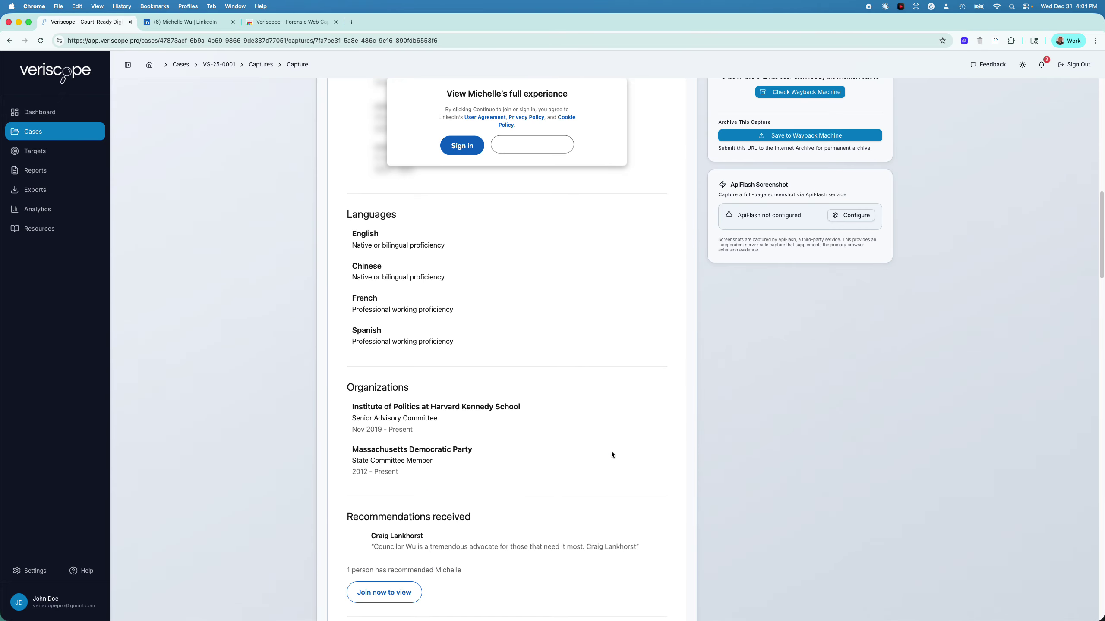
{"action": "scroll", "coordinate": [611, 451], "scroll_direction": "up", "scroll_amount": 20}
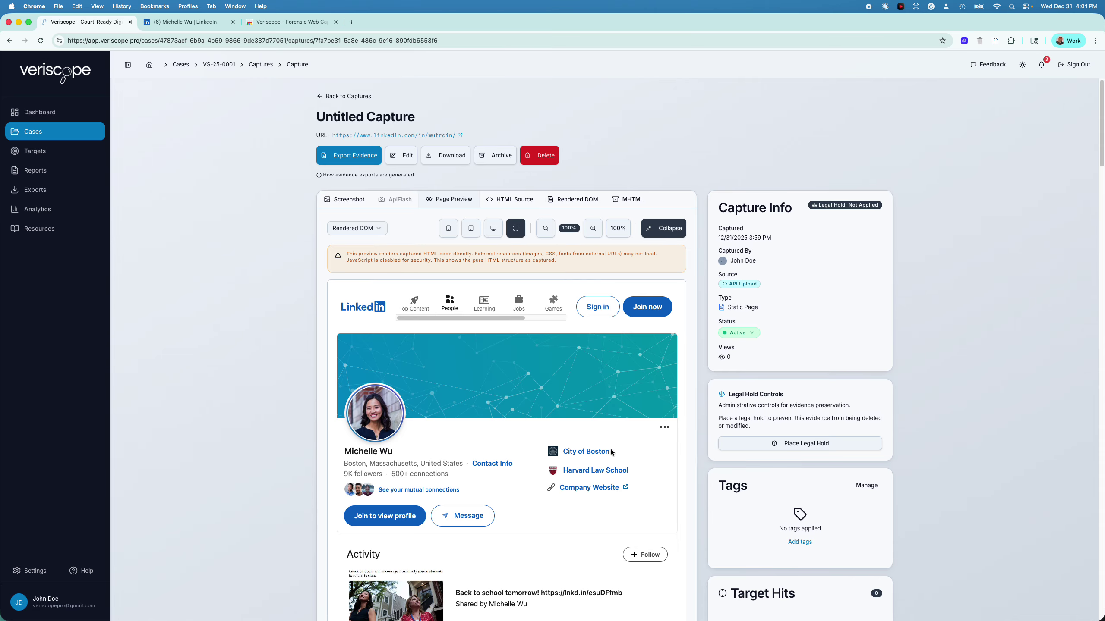
{"action": "left_click", "coordinate": [656, 229]}
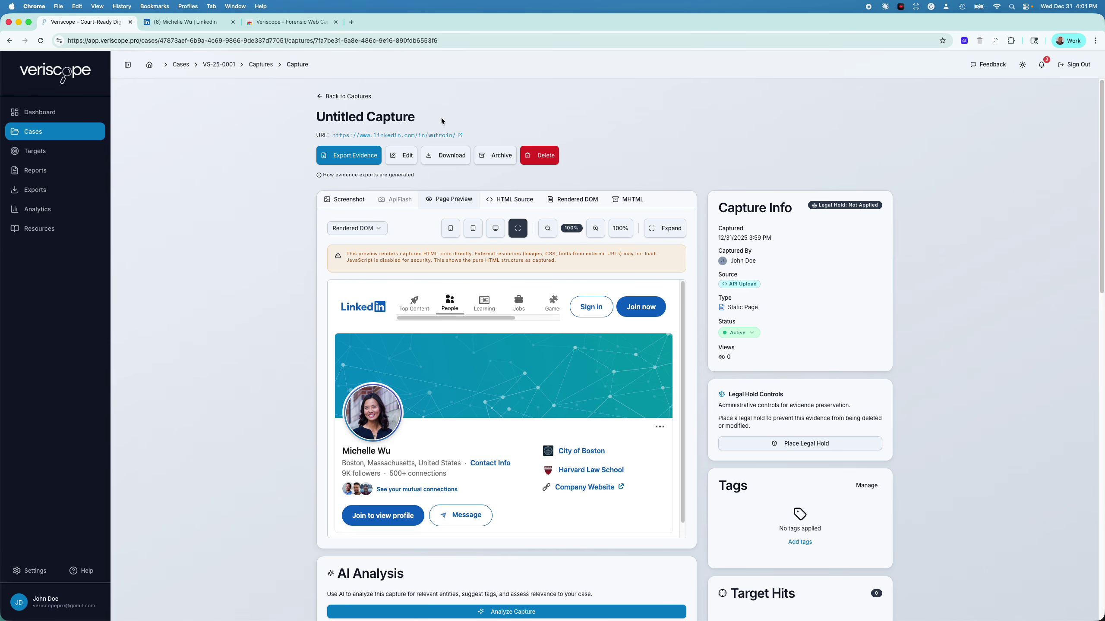
Capture the live LinkedIn profile with the extension's Refresh & Capture, then expand Recent Captures
{"action": "left_click", "coordinate": [175, 24]}
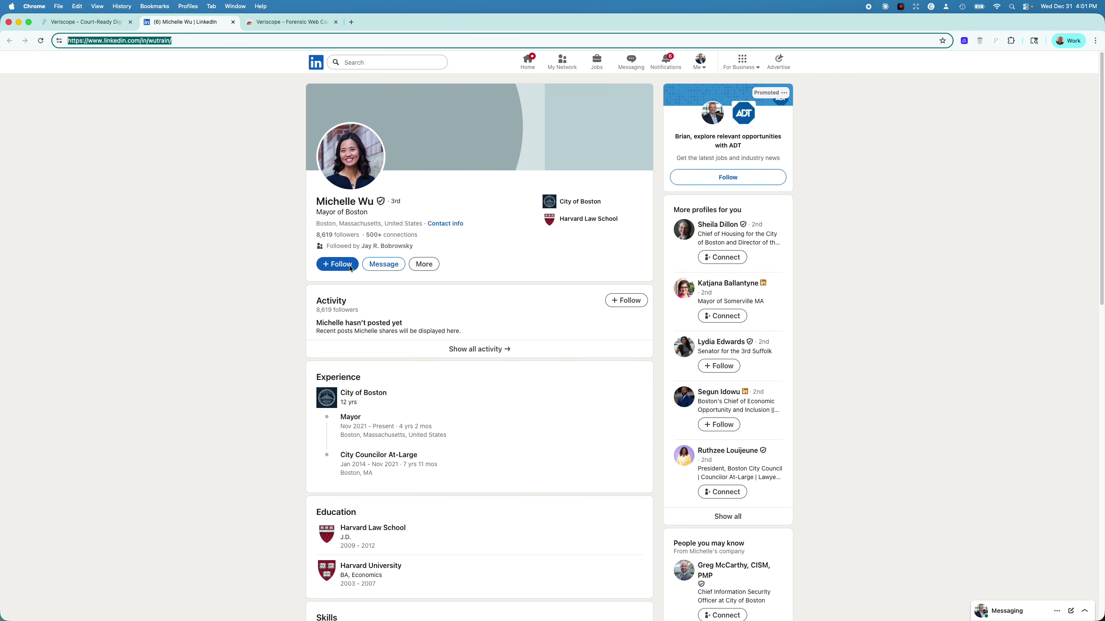
{"action": "left_click", "coordinate": [996, 41]}
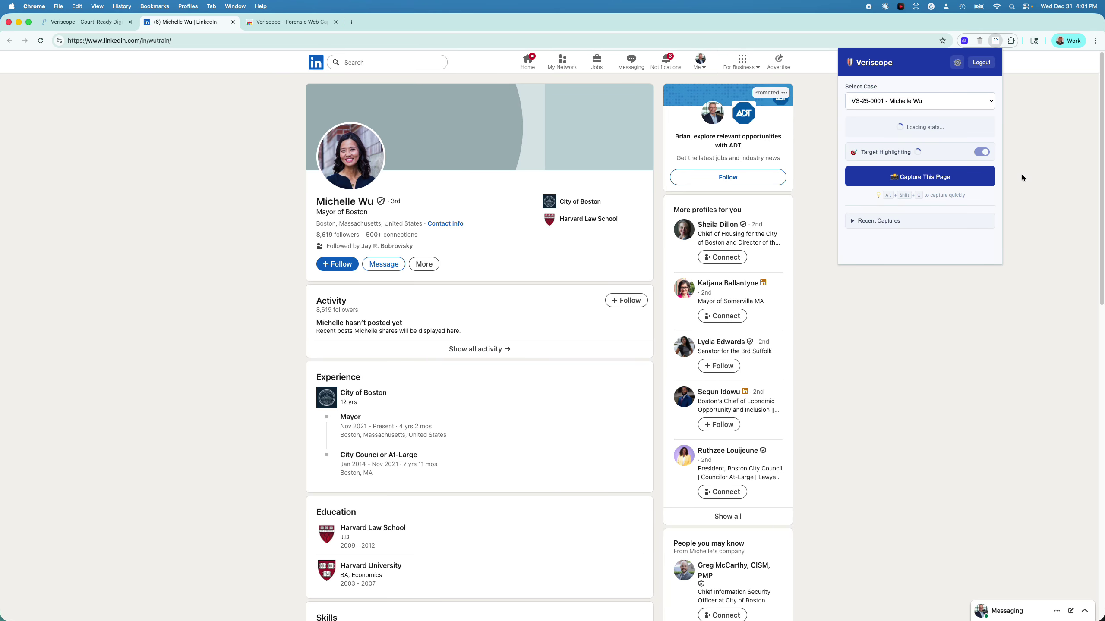
{"action": "left_click", "coordinate": [920, 185]}
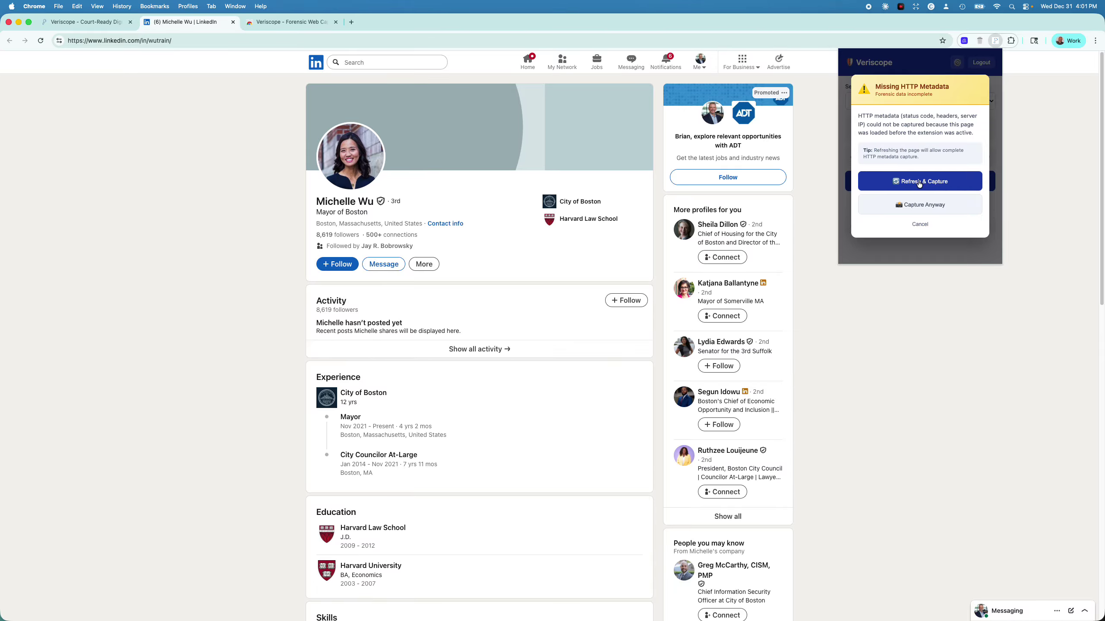
{"action": "left_click", "coordinate": [919, 183]}
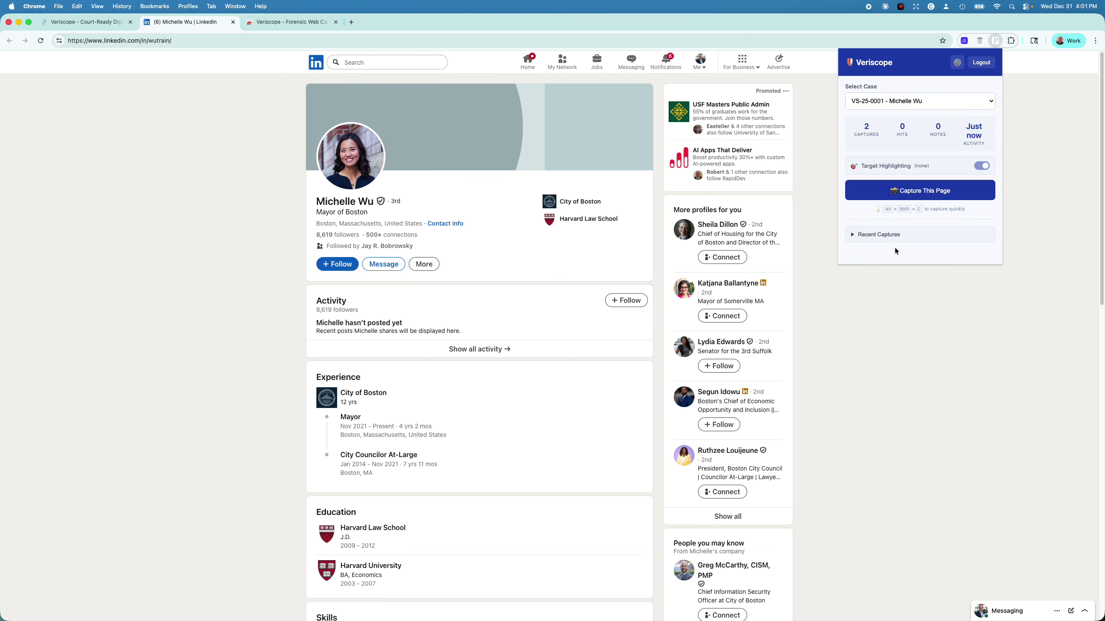
{"action": "left_click", "coordinate": [852, 234]}
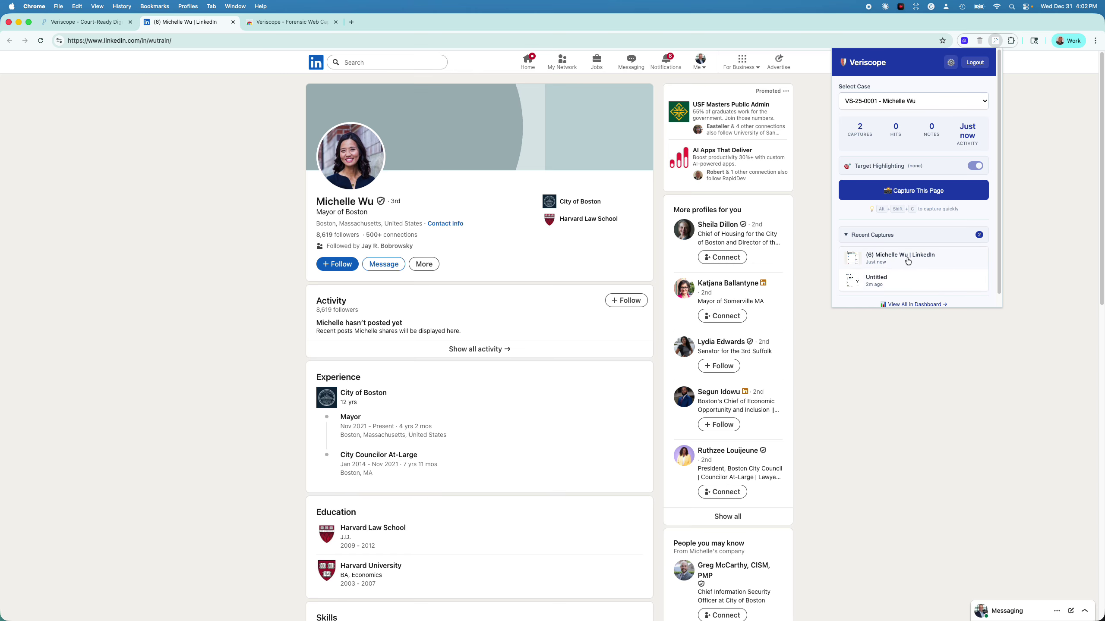
Return to case VS-25-0001's captures, check the earlier capture, then open the extension capture
{"action": "left_click", "coordinate": [79, 23]}
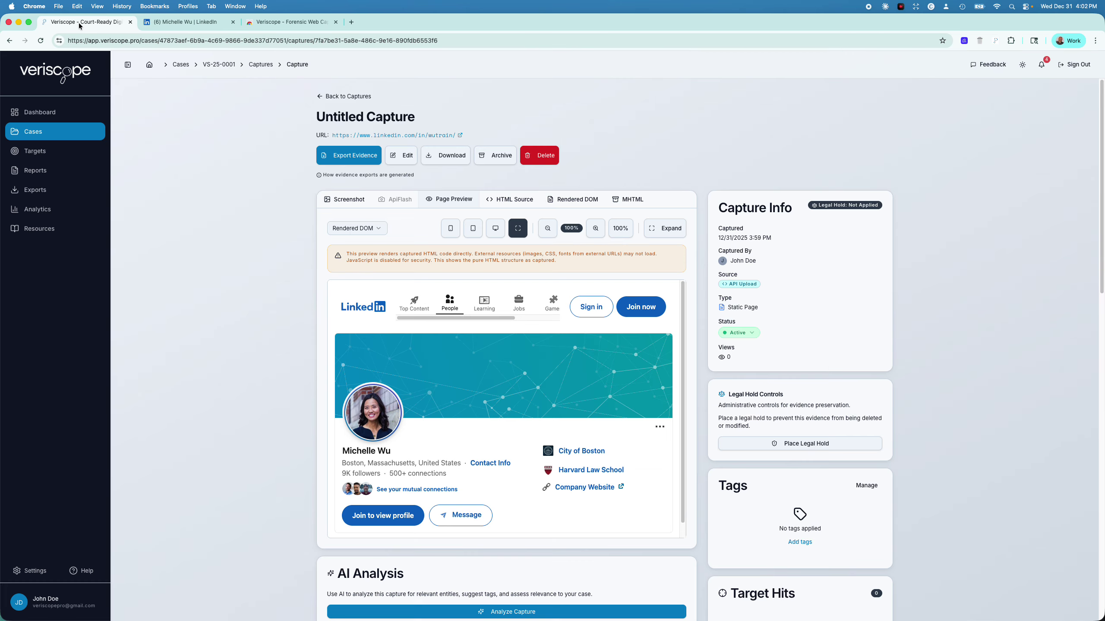
{"action": "left_click", "coordinate": [227, 67]}
{"action": "left_click", "coordinate": [375, 163]}
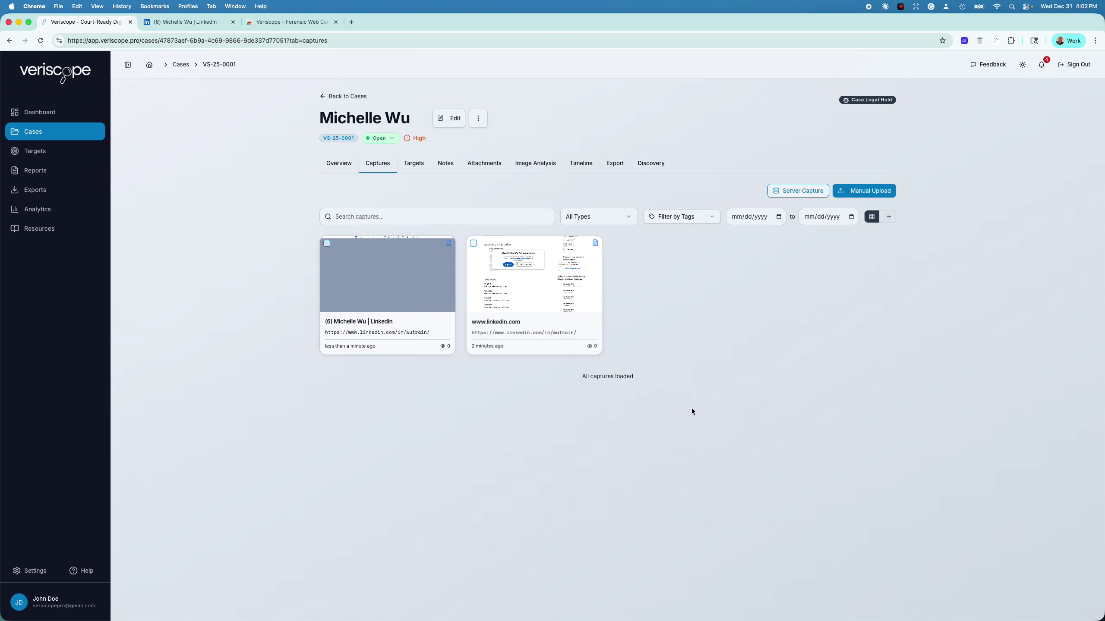
{"action": "left_click", "coordinate": [538, 305]}
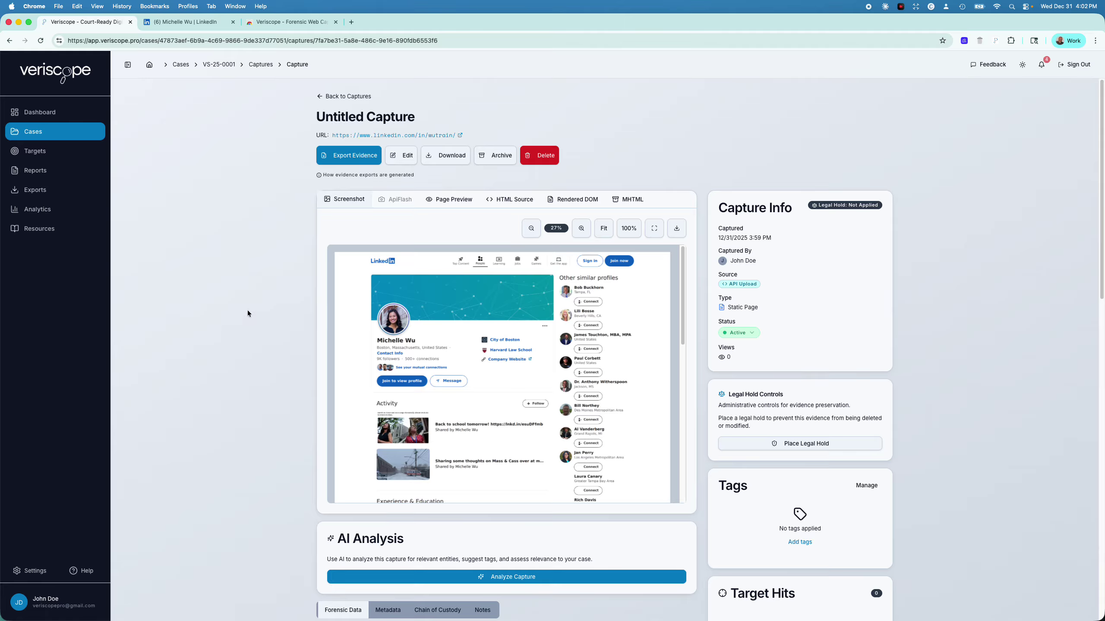
{"action": "left_click", "coordinate": [337, 96]}
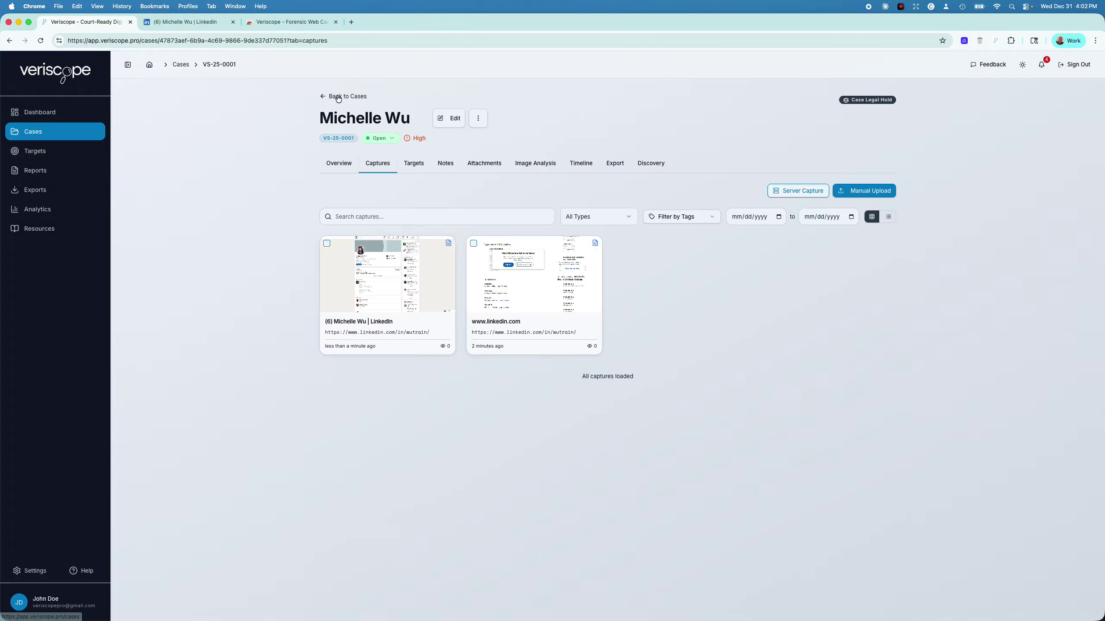
{"action": "left_click", "coordinate": [400, 259]}
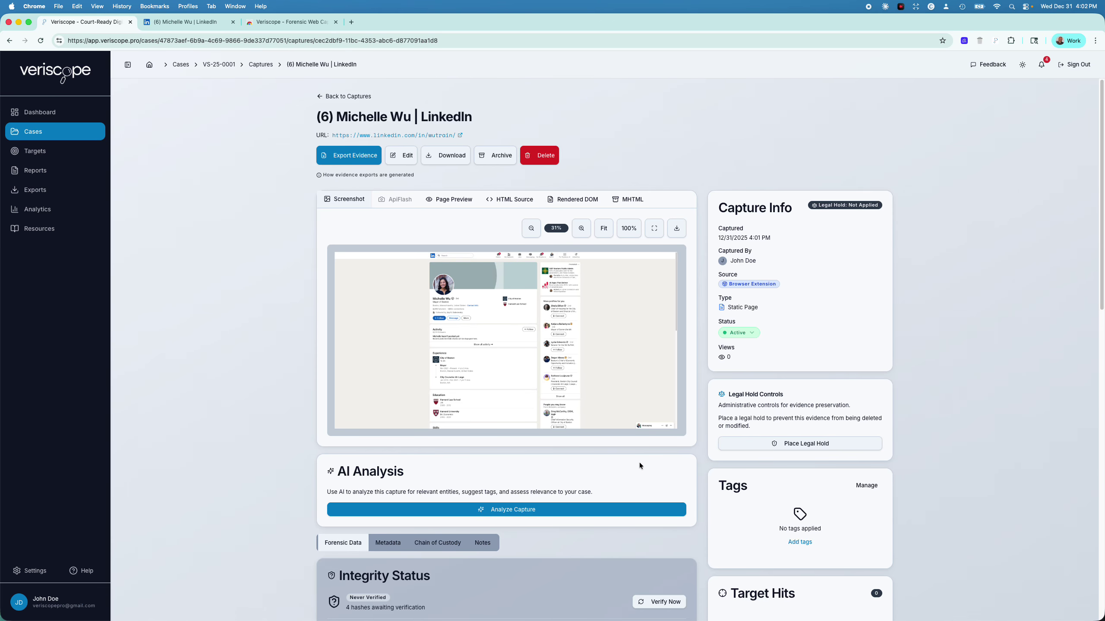
Scroll the extension capture, then view the earlier server capture and return to the list
{"action": "scroll", "coordinate": [639, 463], "scroll_direction": "down", "scroll_amount": 10}
{"action": "scroll", "coordinate": [638, 446], "scroll_direction": "down", "scroll_amount": 5}
{"action": "scroll", "coordinate": [639, 448], "scroll_direction": "up", "scroll_amount": 15}
{"action": "left_click", "coordinate": [330, 98]}
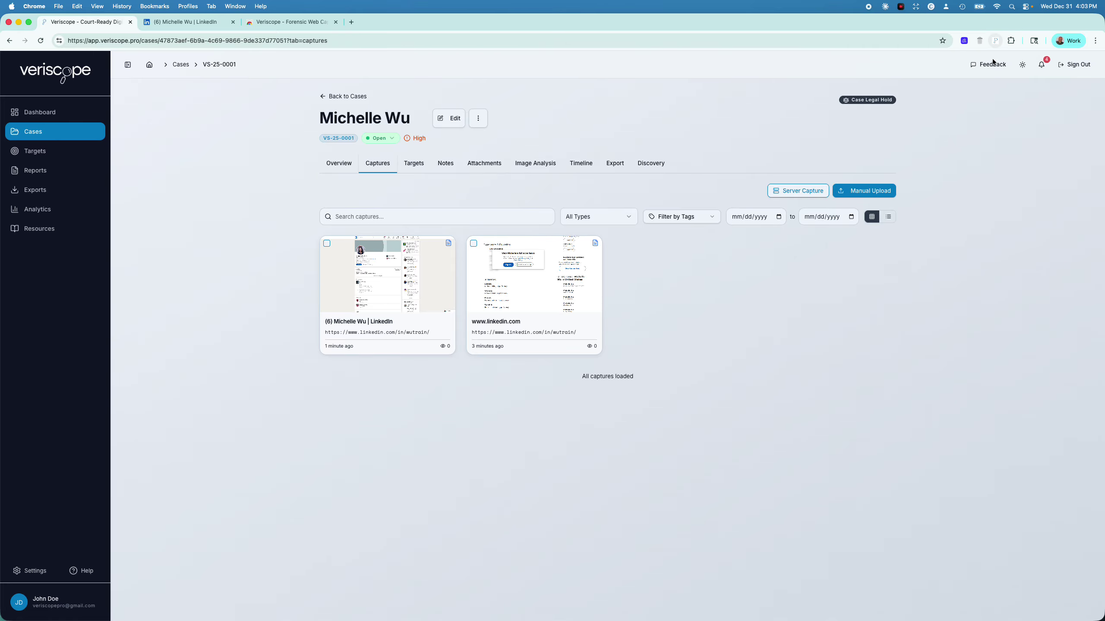
{"action": "left_click", "coordinate": [537, 296]}
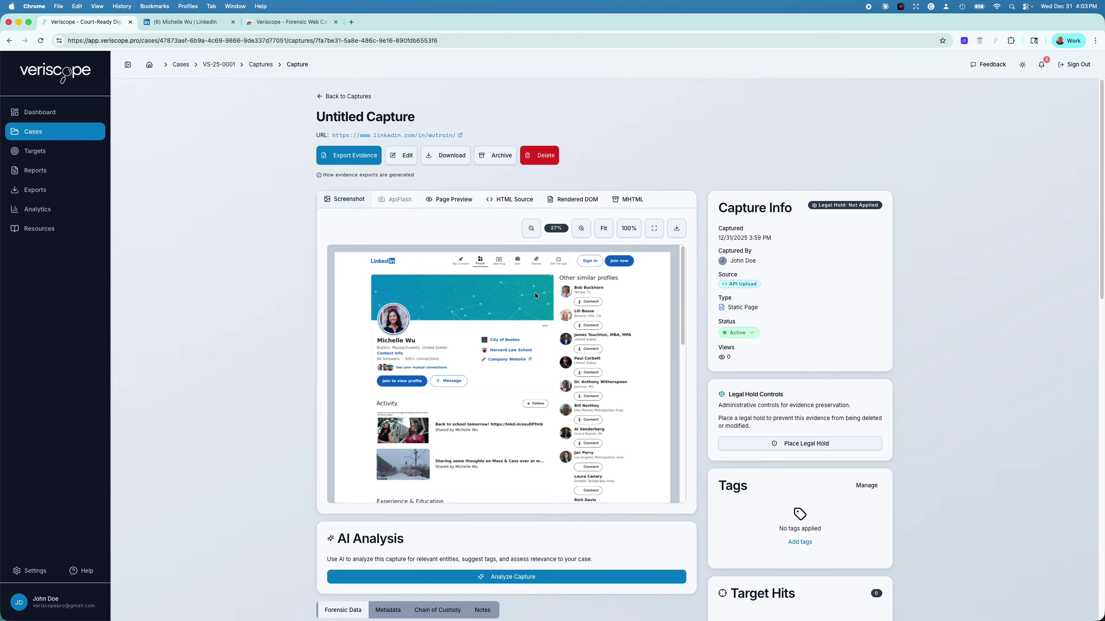
{"action": "left_click", "coordinate": [345, 96]}
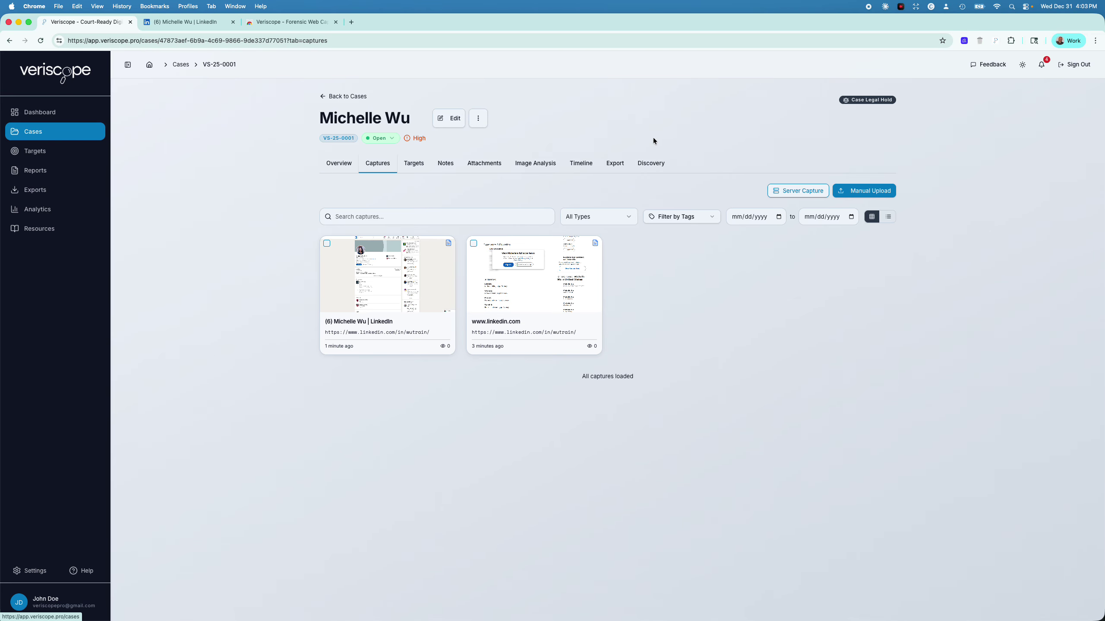
Cancel a started Server Capture, reopen the extension capture, and bring the LinkedIn tab forward
{"action": "left_click", "coordinate": [796, 193]}
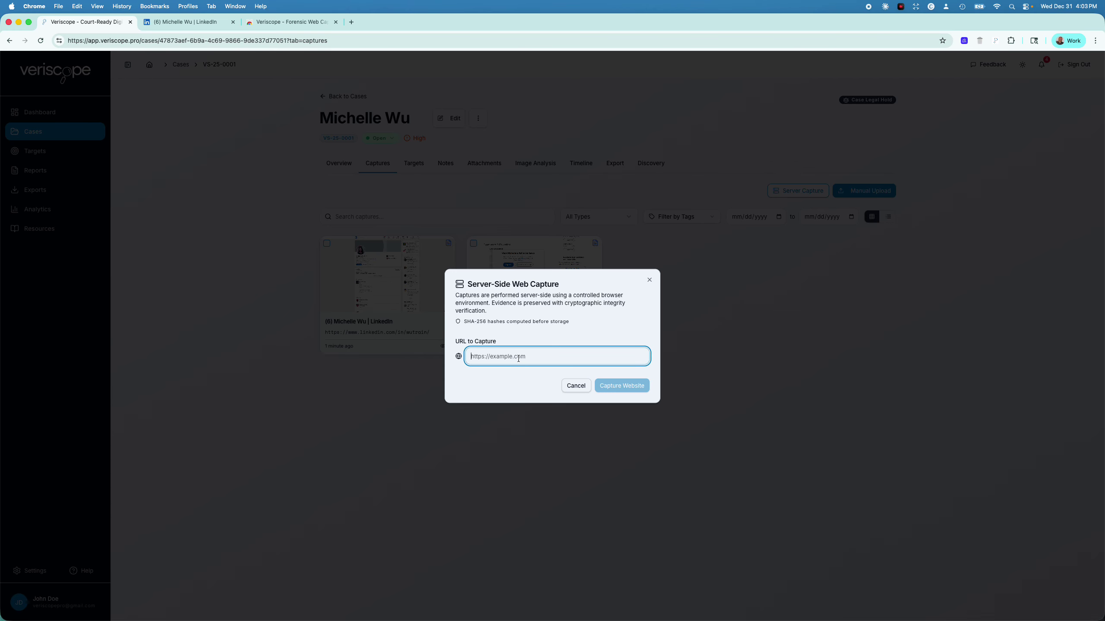
{"action": "left_click", "coordinate": [577, 385]}
{"action": "left_click", "coordinate": [381, 308]}
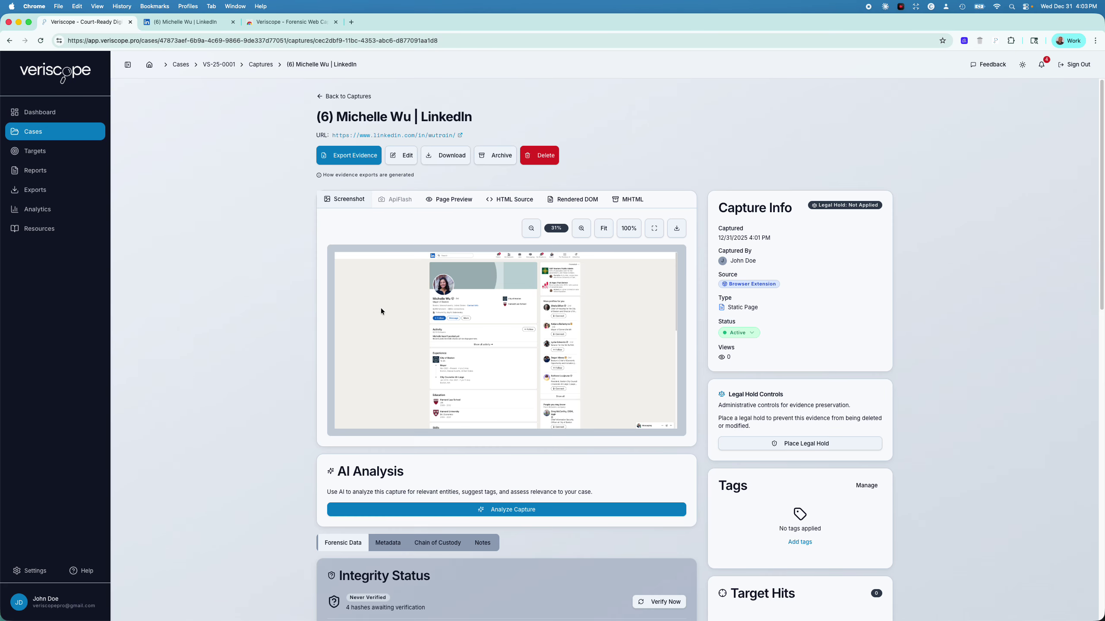
{"action": "left_click", "coordinate": [182, 24]}
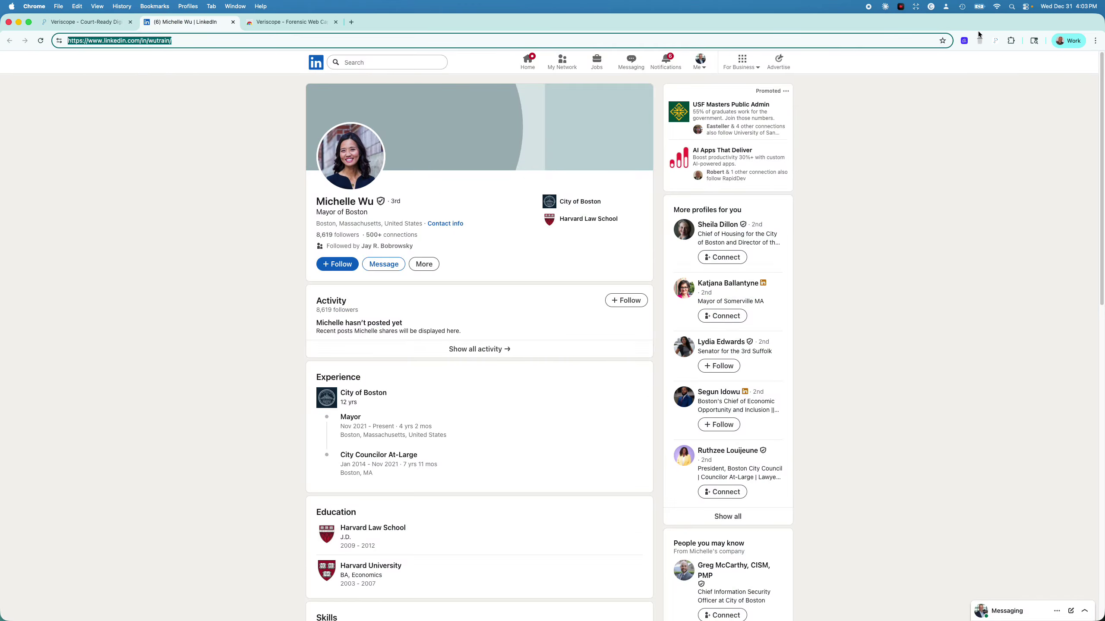
Log out of the extension, sign back in with the account email and password, check the case list, and return to the web app
{"action": "left_click", "coordinate": [995, 42]}
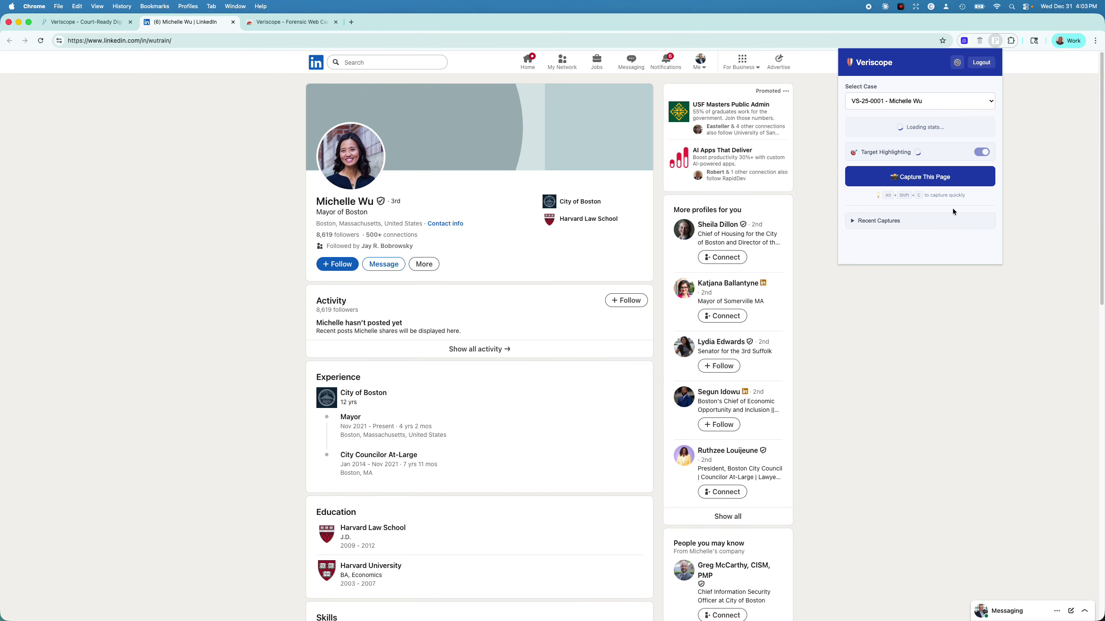
{"action": "left_click", "coordinate": [981, 64]}
{"action": "left_click", "coordinate": [881, 127]}
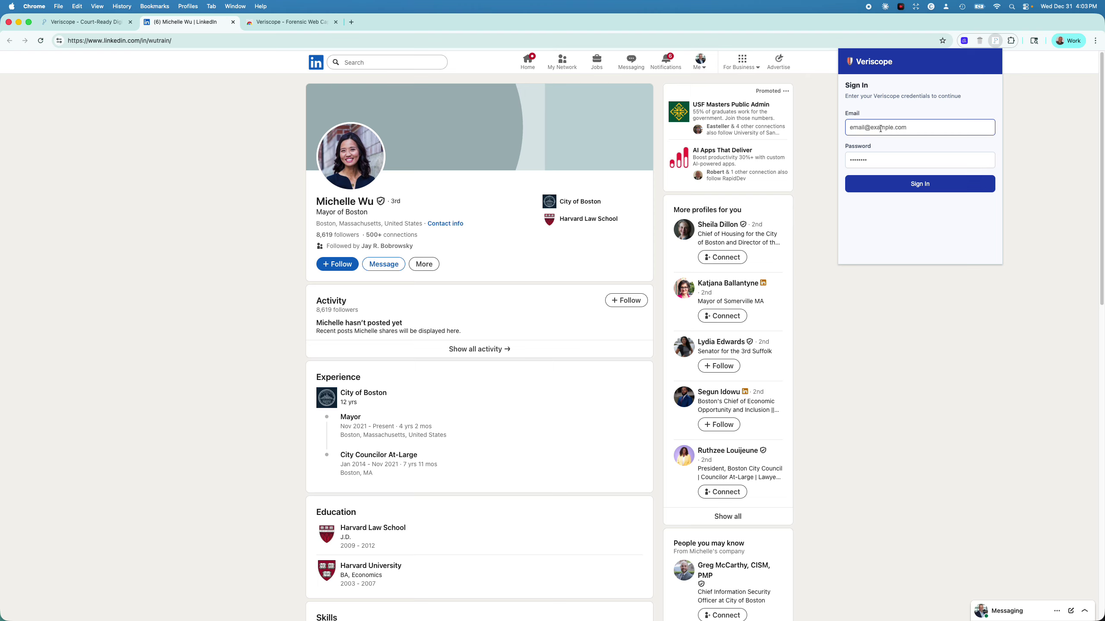
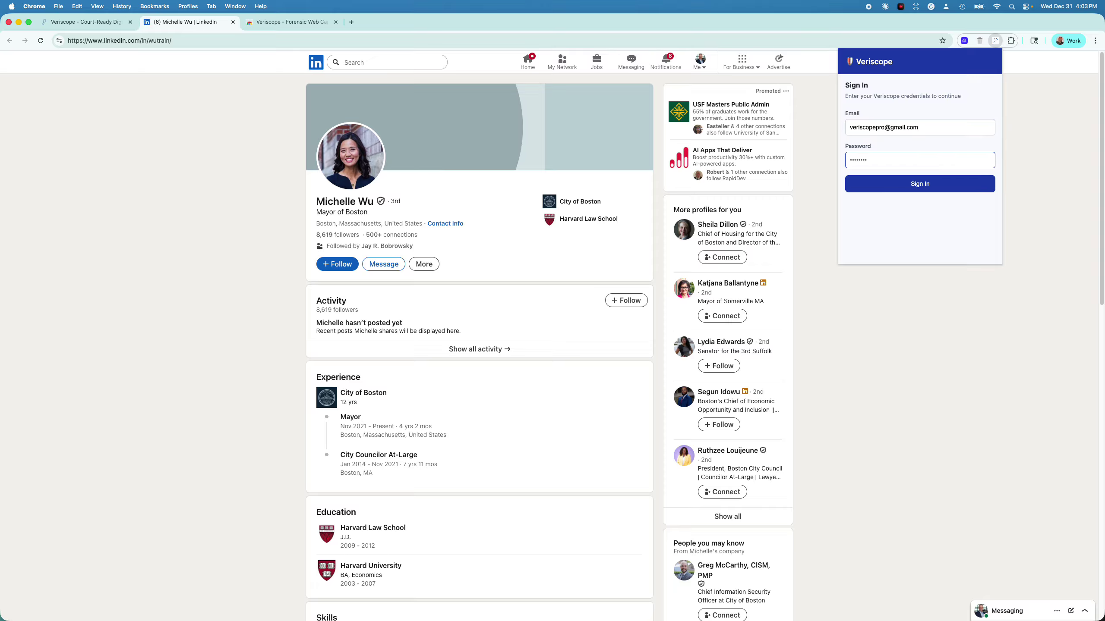
{"action": "type", "text": "••••••"}
{"action": "left_click", "coordinate": [924, 183]}
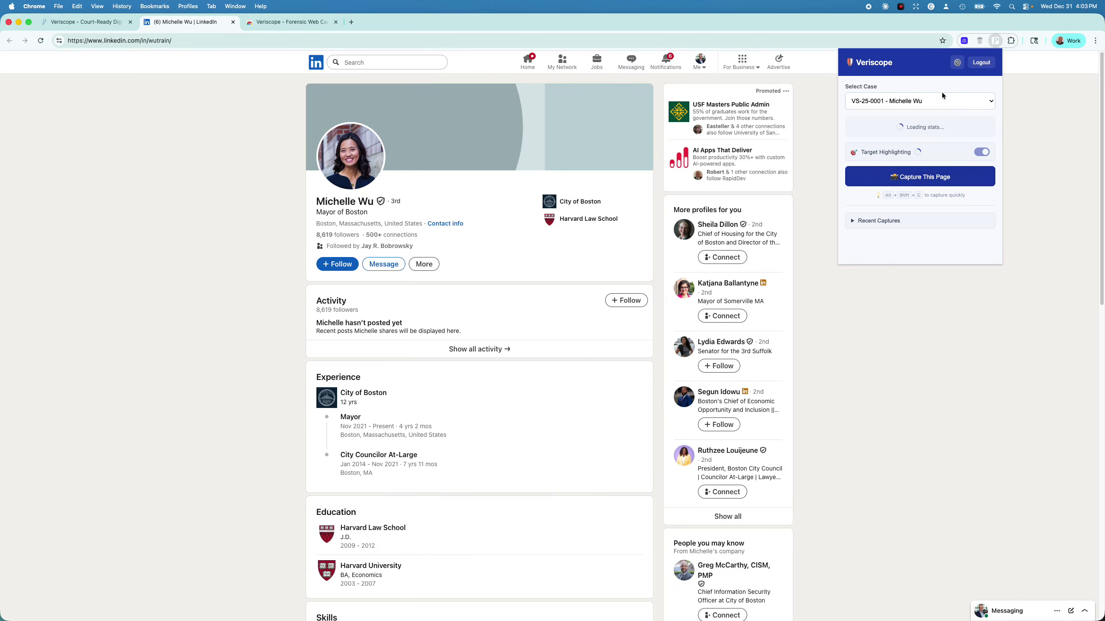
{"action": "left_click", "coordinate": [913, 101]}
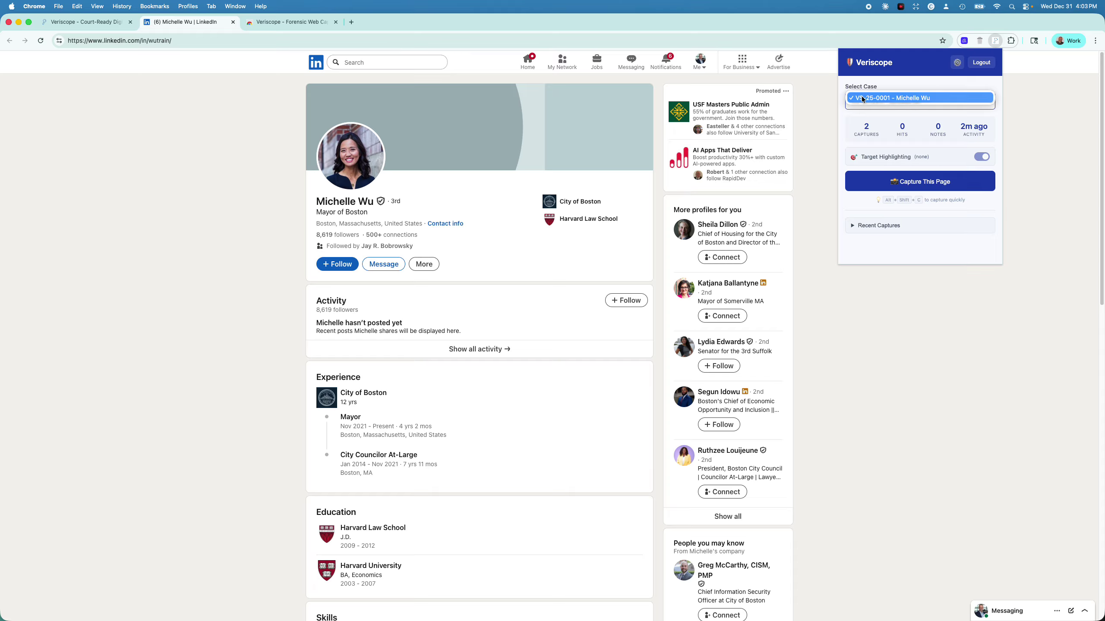
{"action": "left_click", "coordinate": [93, 22]}
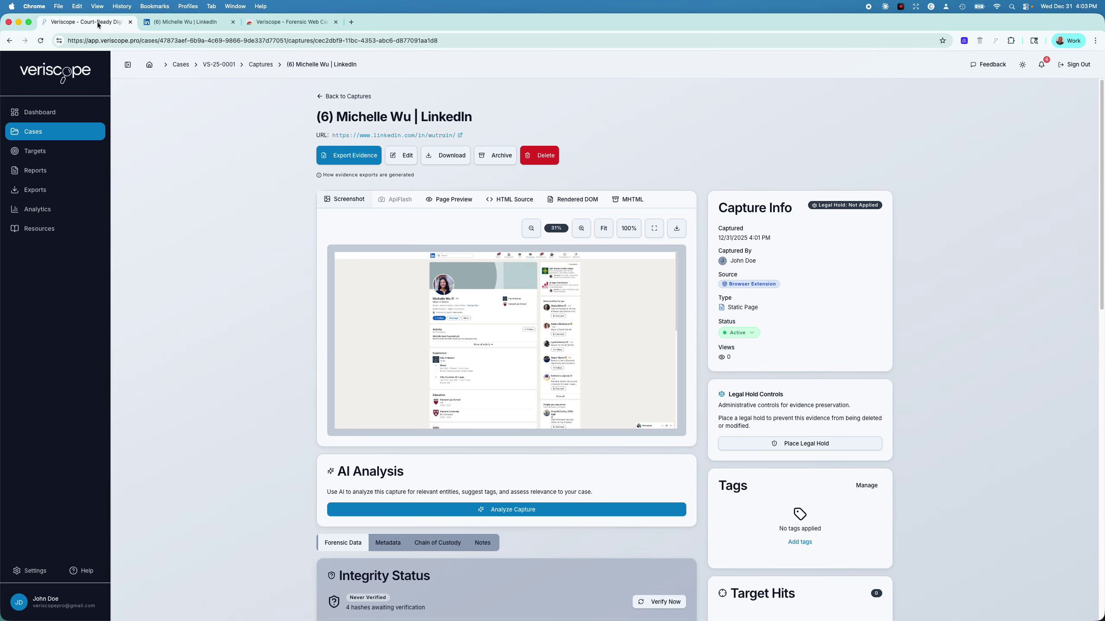
Create a new case from the Cases list, titled with the new subject's full name
{"action": "left_click", "coordinate": [49, 134]}
{"action": "left_click", "coordinate": [881, 114]}
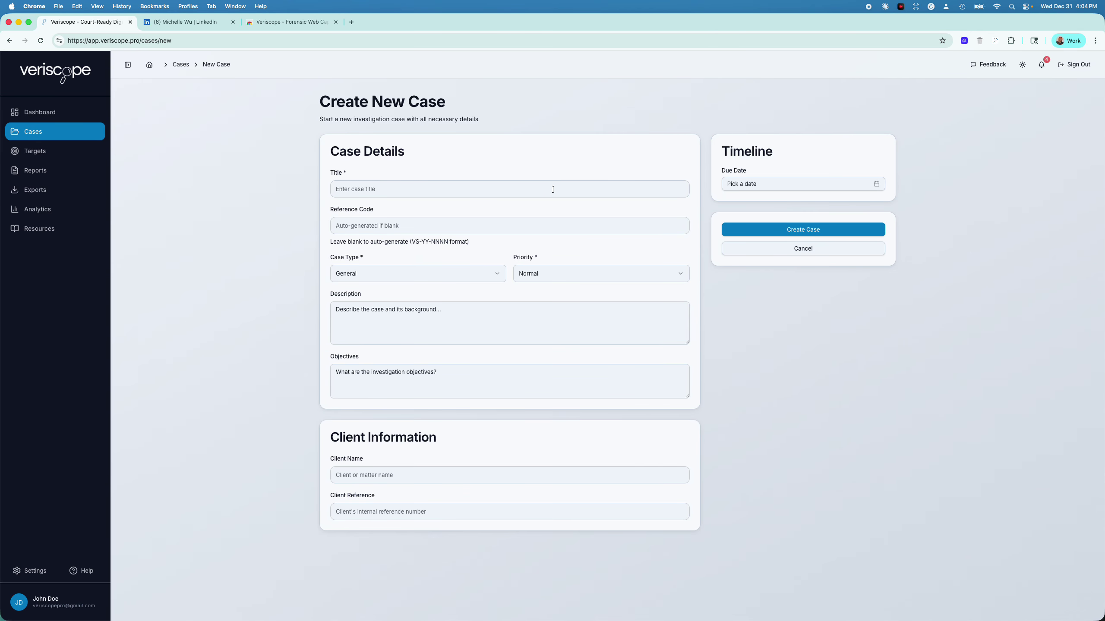
{"action": "left_click", "coordinate": [485, 185]}
{"action": "type", "text": "John "}
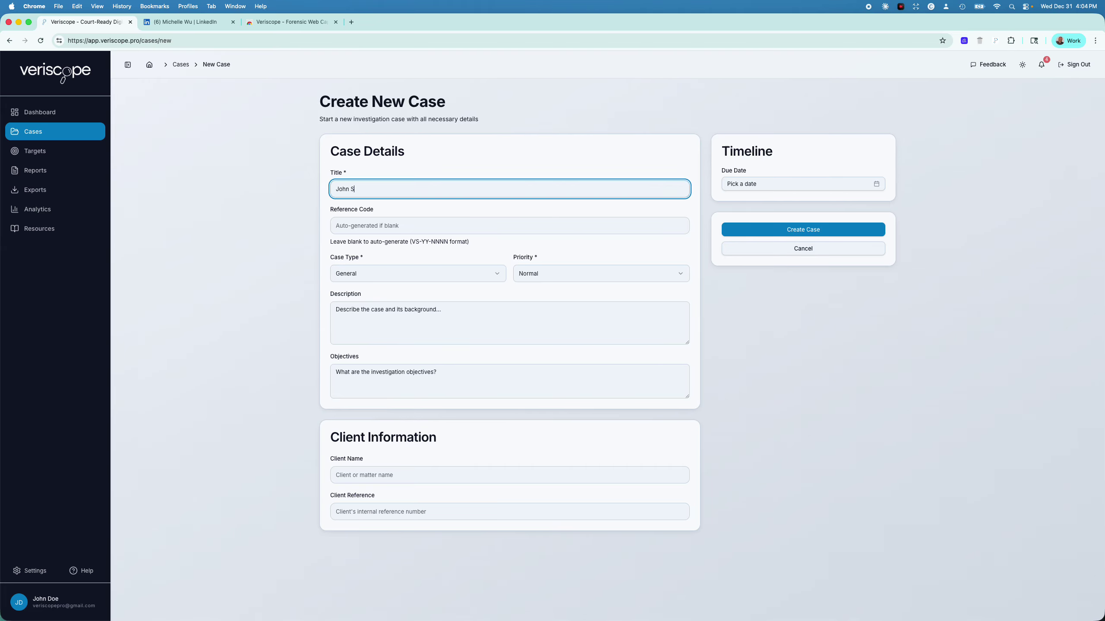
{"action": "type", "text": "Smith"}
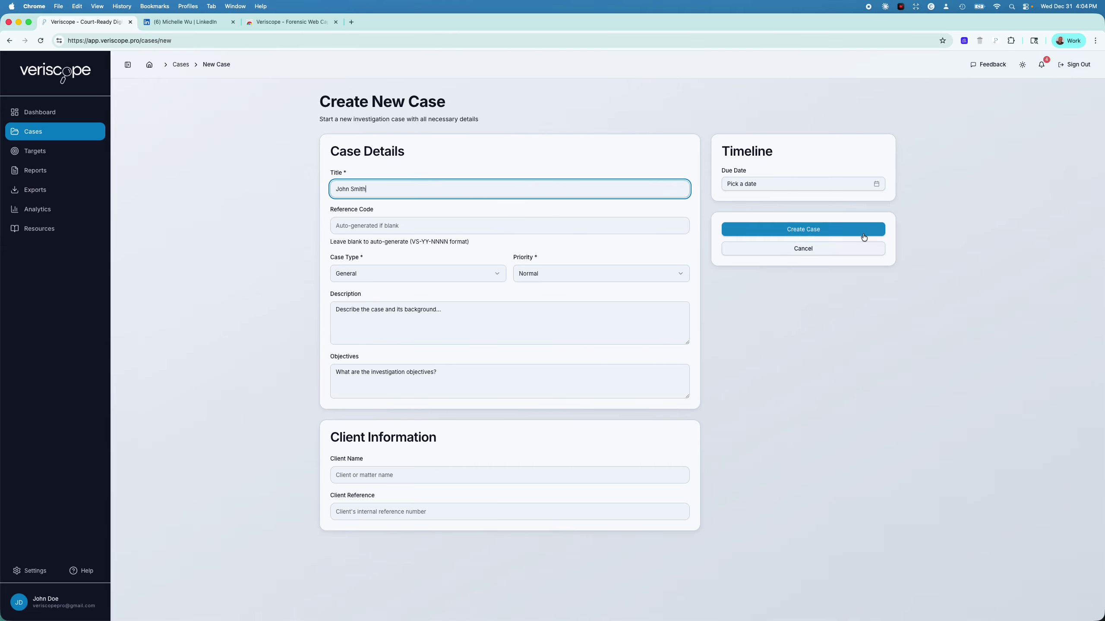
{"action": "left_click", "coordinate": [849, 227]}
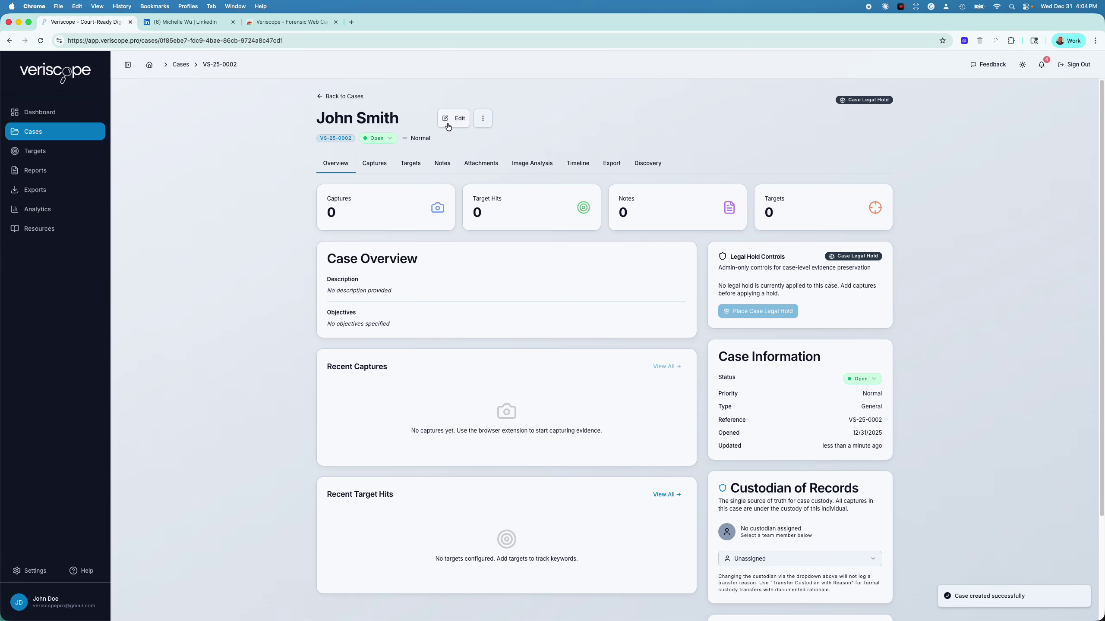
In the extension's Select Case list, confirm VS-25-0002 appears alongside VS-25-0001
{"action": "left_click", "coordinate": [997, 42]}
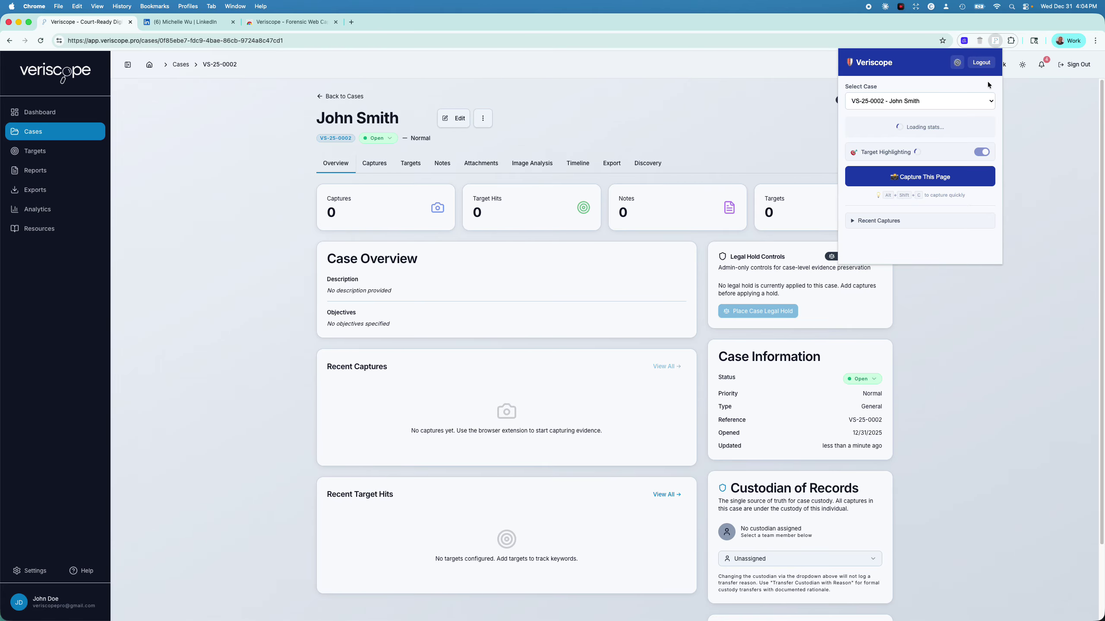
{"action": "left_click", "coordinate": [970, 101]}
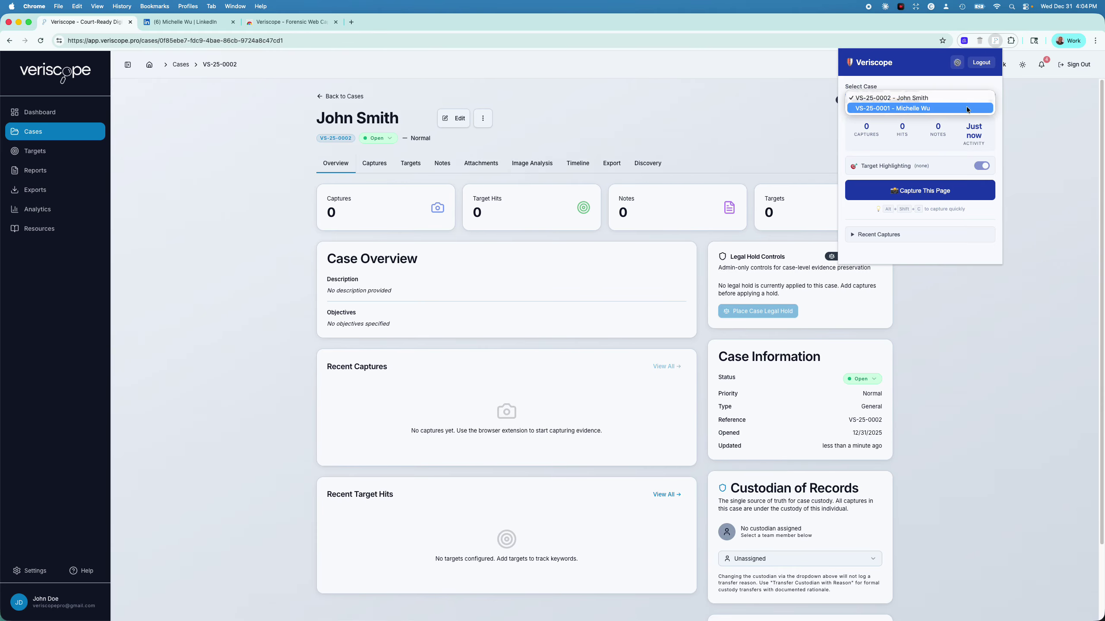